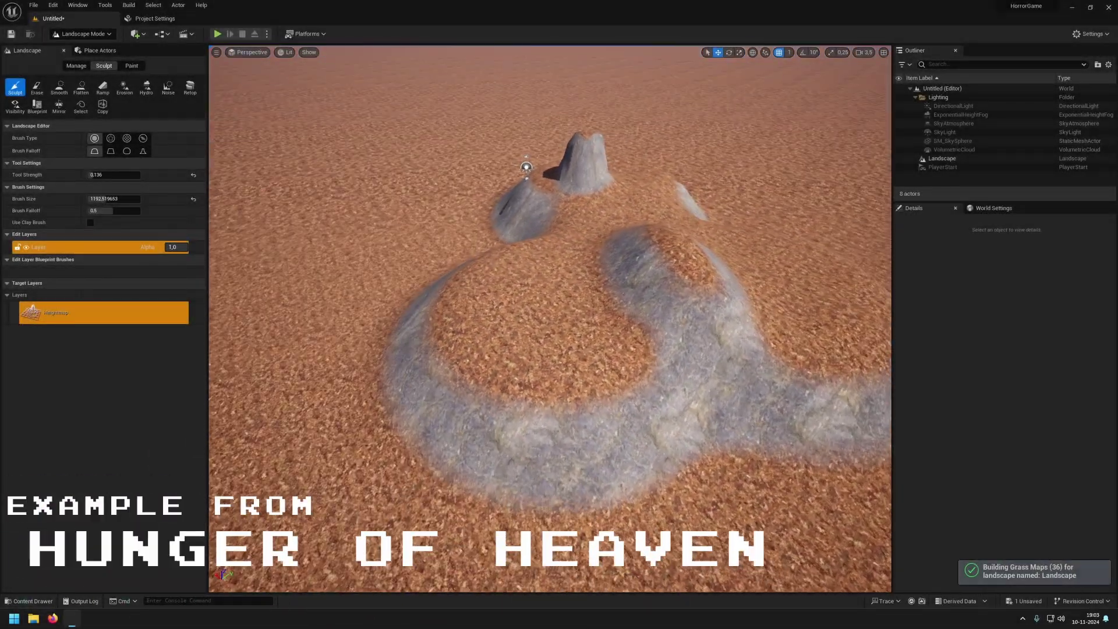
Switch the landscape tools to painting, choose the Moss layer and reduce the brush size.
{"action": "left_click", "coordinate": [131, 65]}
{"action": "left_click", "coordinate": [114, 373]}
{"action": "left_click", "coordinate": [75, 376]}
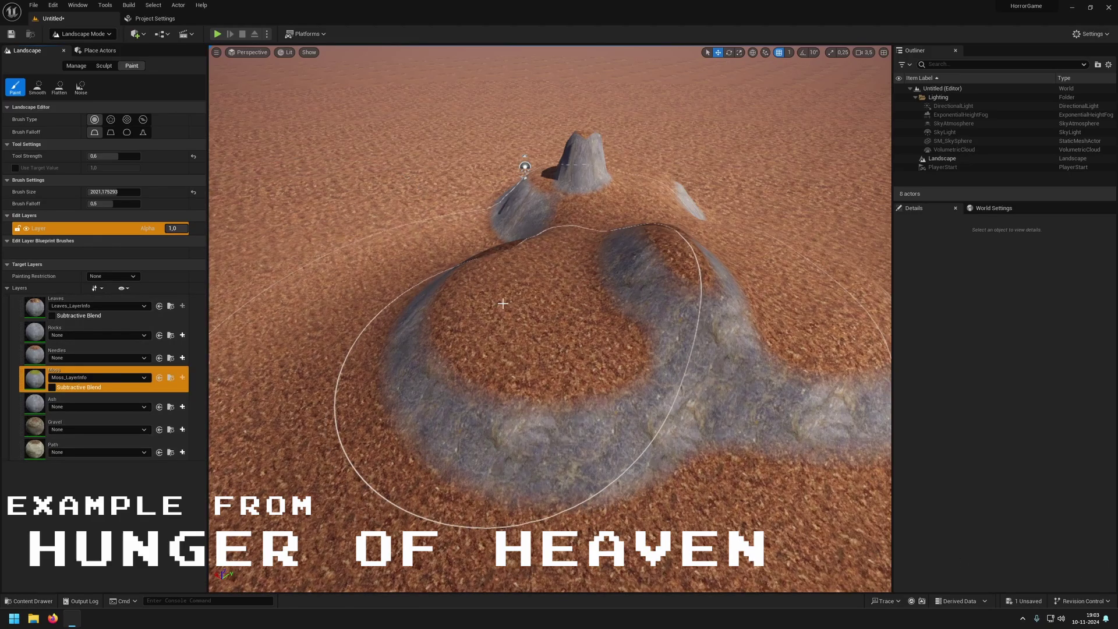
{"action": "mouse_move", "coordinate": [501, 303]}
{"action": "right_mouse_down"}
{"action": "mouse_move", "coordinate": [486, 326]}
{"action": "mouse_move", "coordinate": [424, 299]}
{"action": "right_mouse_up"}
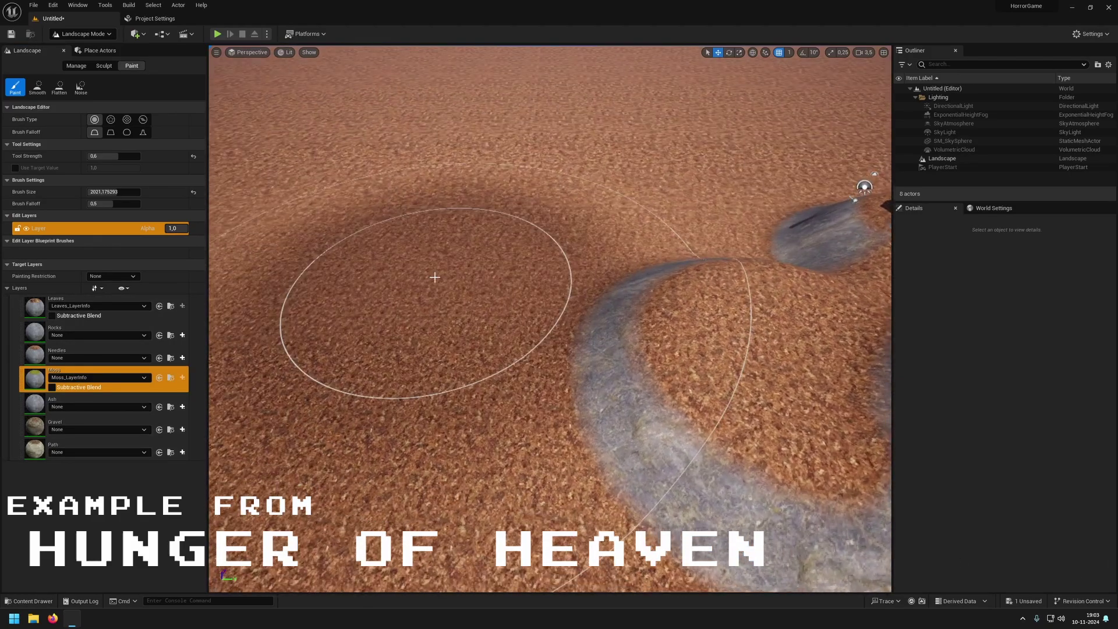
{"action": "key", "text": "bracketleft"}
{"action": "key", "text": "bracketleft"}
{"action": "key", "text": "bracketleft"}
{"action": "key", "text": "bracketleft"}
{"action": "key", "text": "bracketleft"}
{"action": "key", "text": "bracketleft"}
{"action": "key", "text": "bracketleft"}
{"action": "key", "text": "bracketleft"}
{"action": "key", "text": "bracketleft"}
{"action": "key", "text": "bracketleft"}
{"action": "key", "text": "bracketleft"}
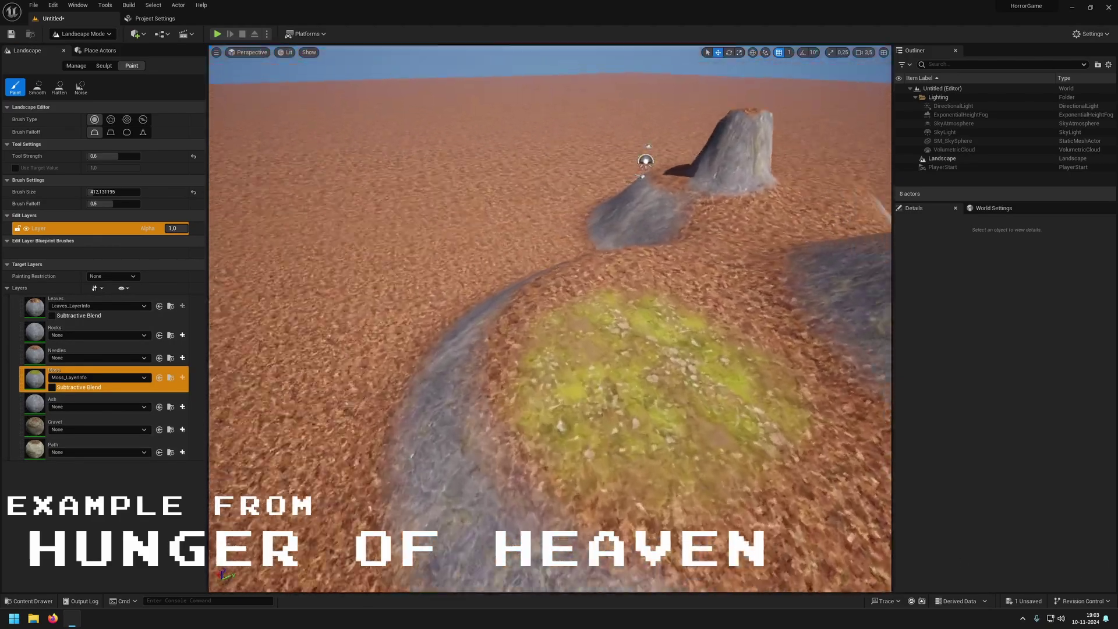
Paint moss across the flat top of the curved mound and on the ground beside it.
{"action": "right_click_drag", "start_coordinate": [599, 372], "coordinate": [579, 290]}
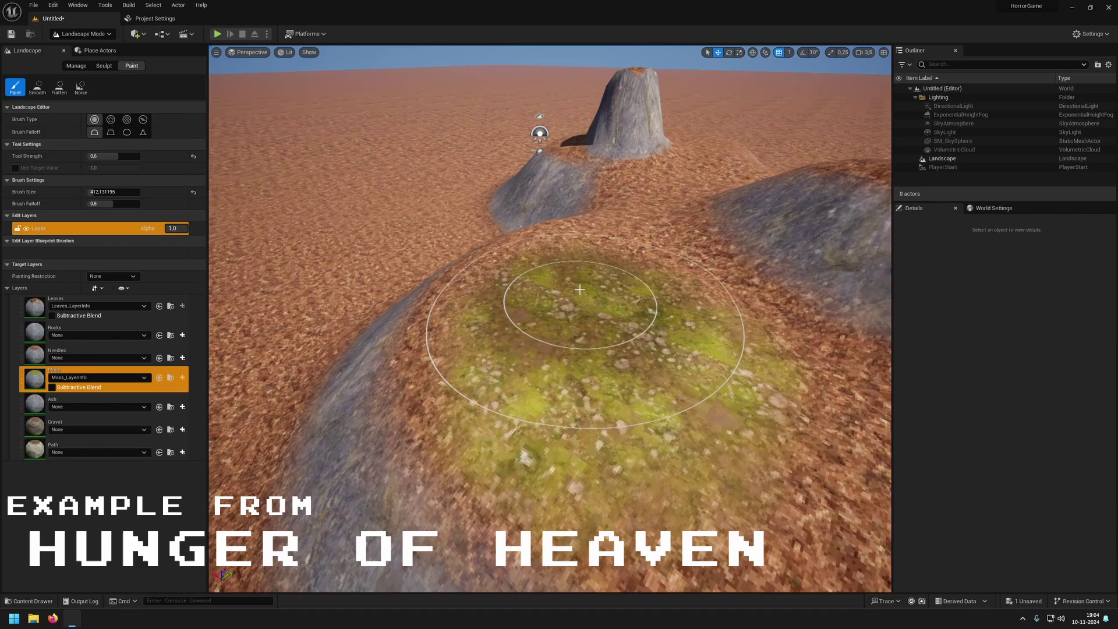
{"action": "left_click_drag", "start_coordinate": [579, 289], "coordinate": [681, 394]}
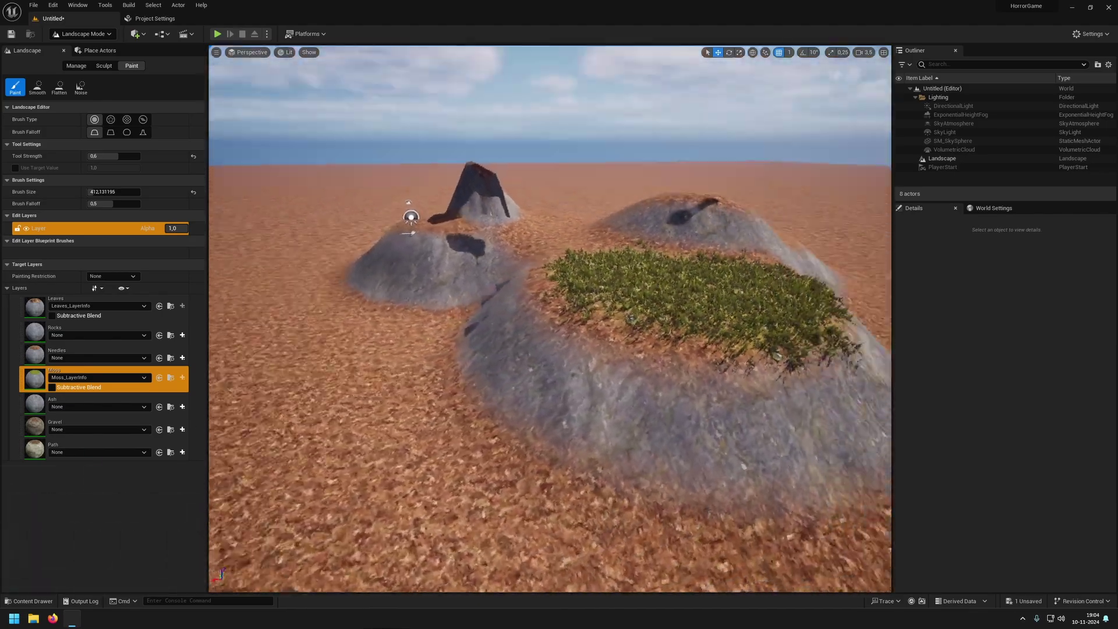
{"action": "right_click_drag", "start_coordinate": [549, 319], "coordinate": [582, 318]}
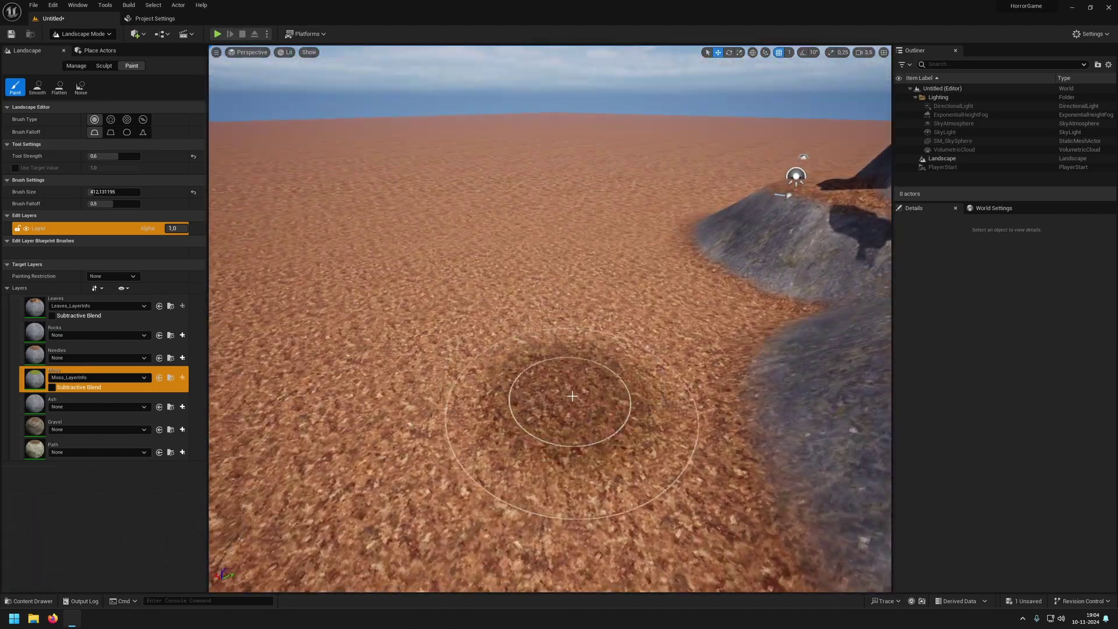
{"action": "left_click", "coordinate": [574, 399]}
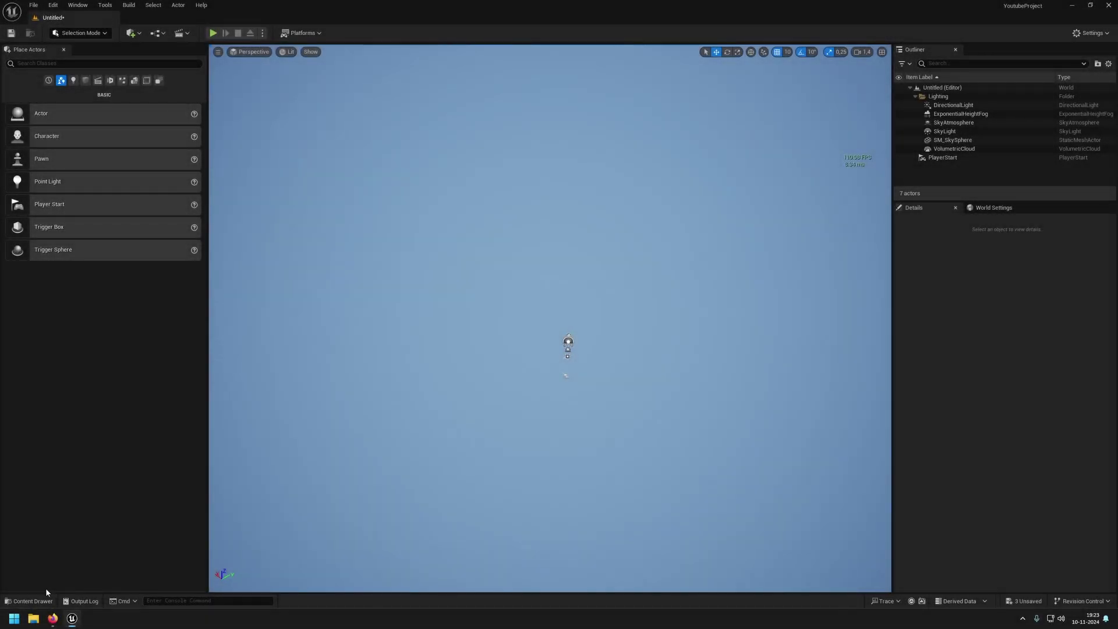
Create a material named M_Landscape in the Content folder of YoutubeProject.
{"action": "left_click", "coordinate": [29, 601]}
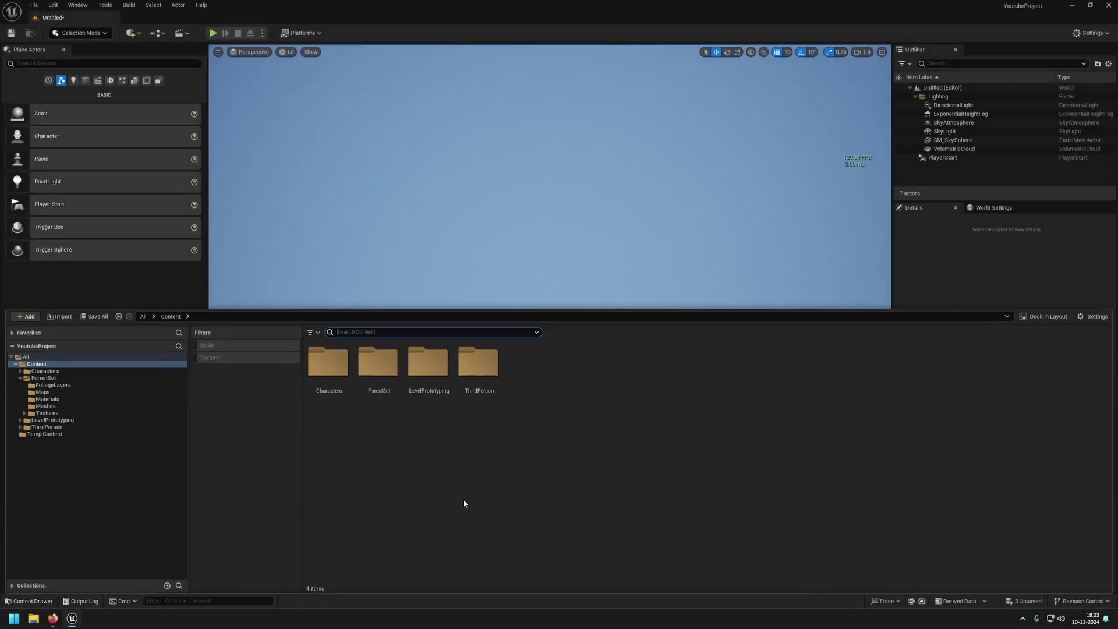
{"action": "left_click", "coordinate": [464, 500]}
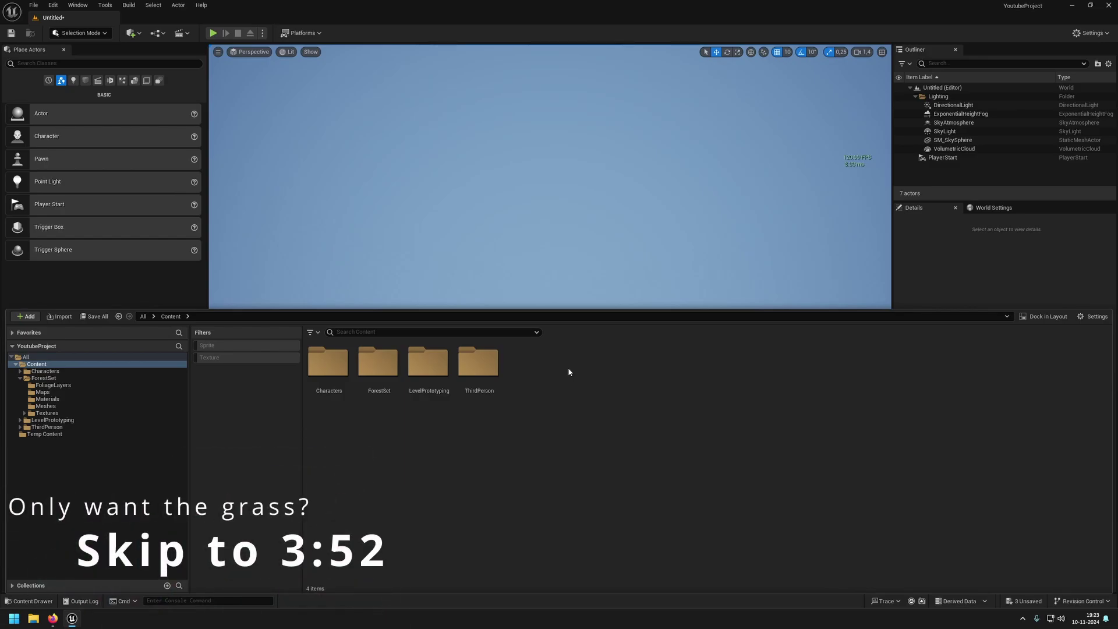
{"action": "right_click", "coordinate": [568, 371]}
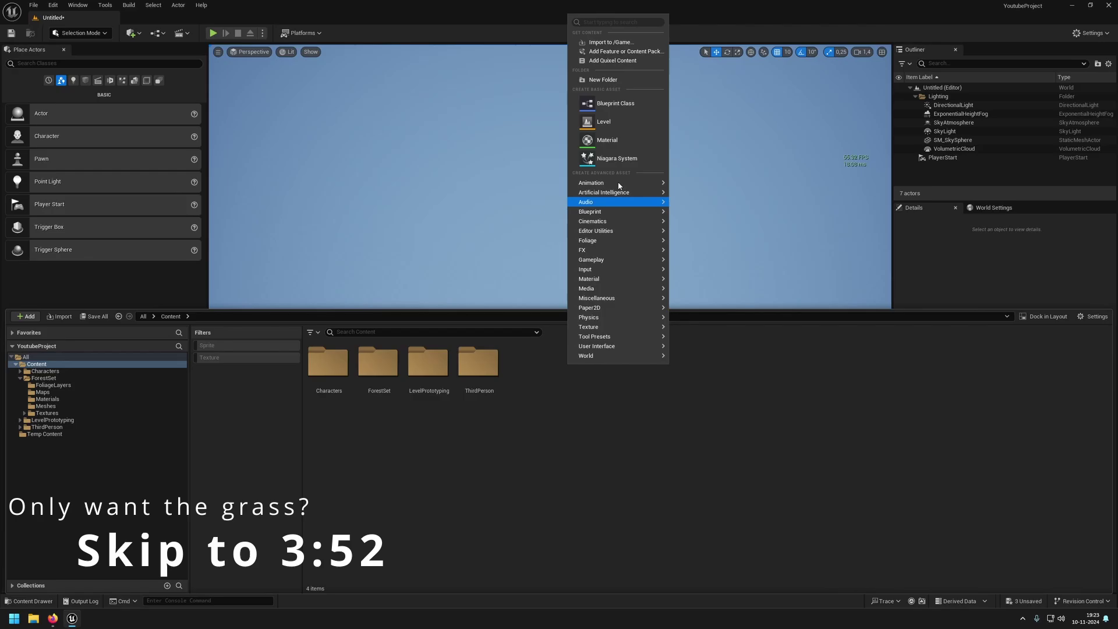
{"action": "left_click", "coordinate": [620, 200]}
{"action": "type", "text": "M_Landscpae"}
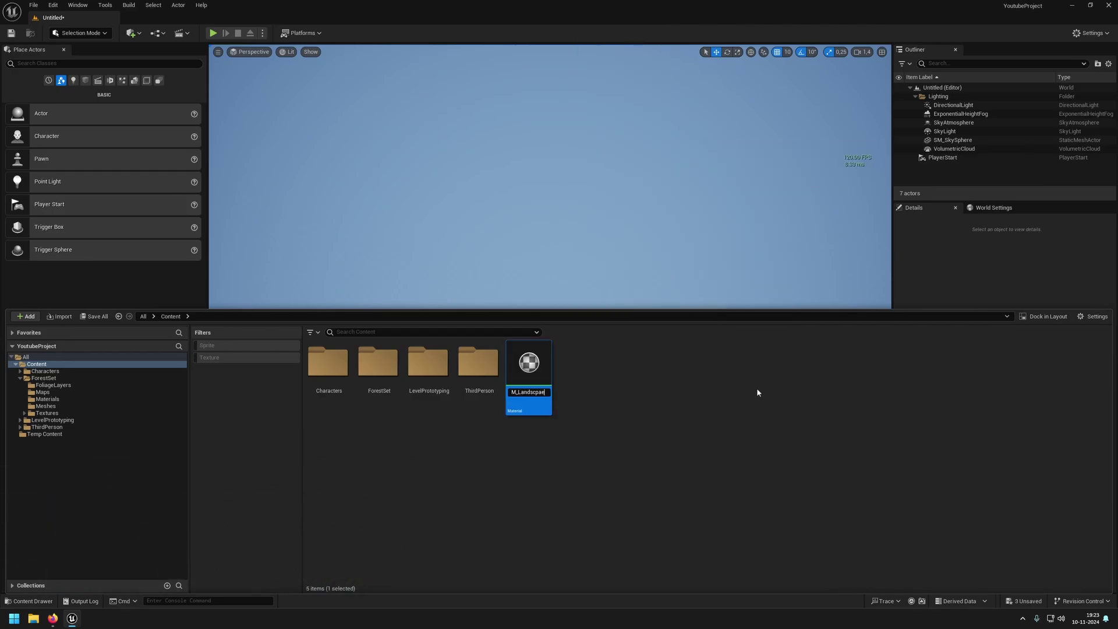
Create a material instance named M_Landscape_Inst from M_Landscape and return to the level view.
{"action": "right_click", "coordinate": [527, 372]}
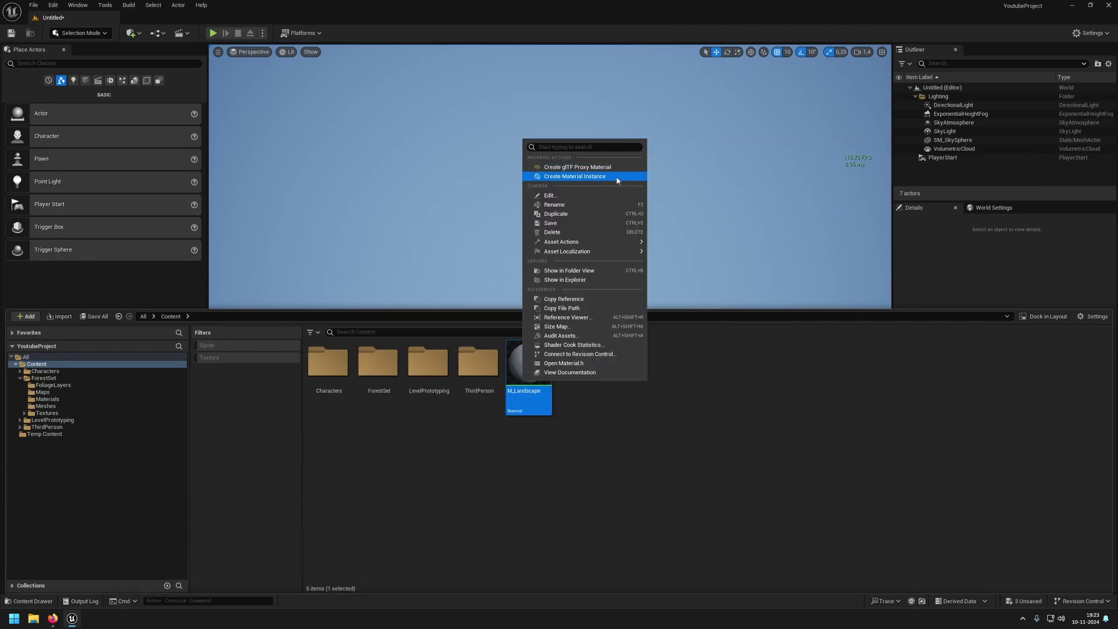
{"action": "left_click", "coordinate": [618, 177]}
{"action": "key", "text": "Return"}
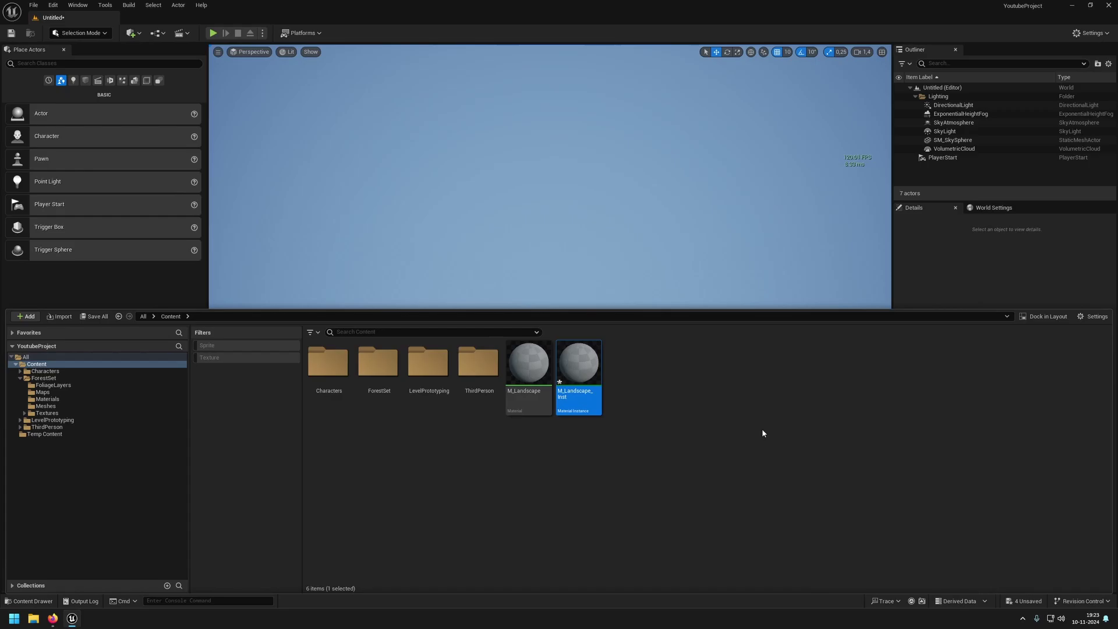
{"action": "left_click", "coordinate": [418, 109]}
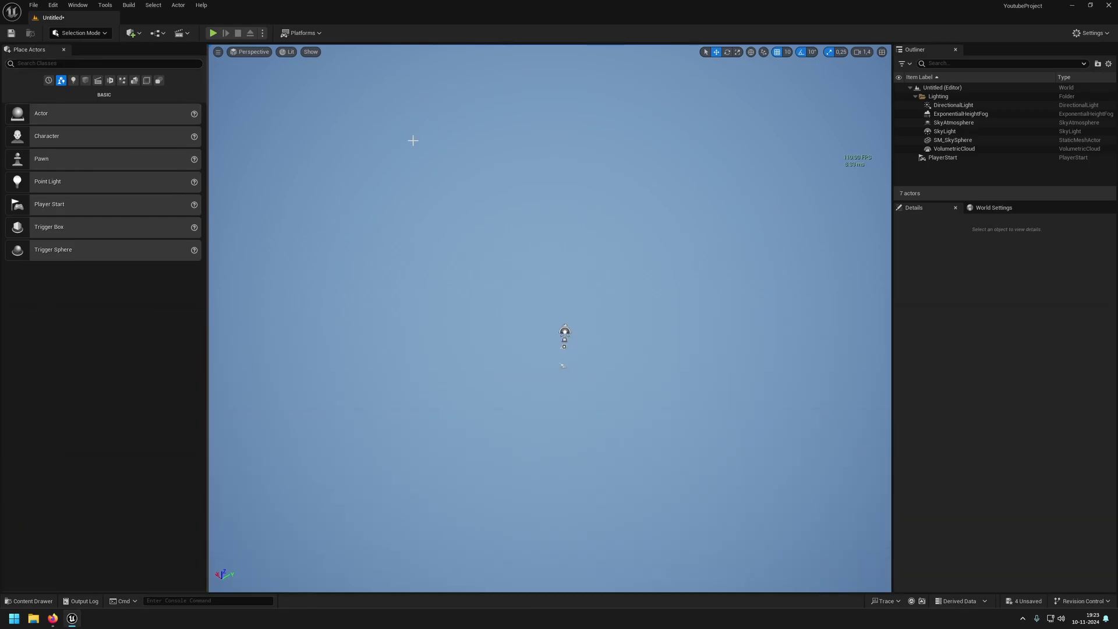
Enter landscape mode and create a new landscape that uses M_Landscape_Inst as its material.
{"action": "key", "text": "shift+2"}
{"action": "left_click", "coordinate": [91, 34]}
{"action": "left_click", "coordinate": [91, 34]}
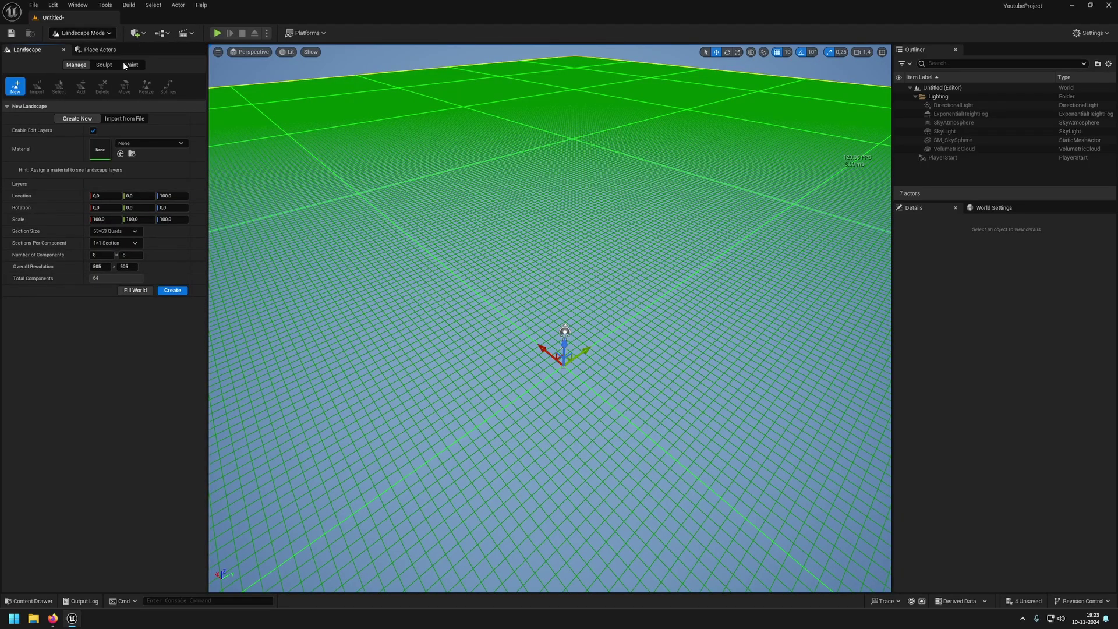
{"action": "left_click", "coordinate": [16, 603]}
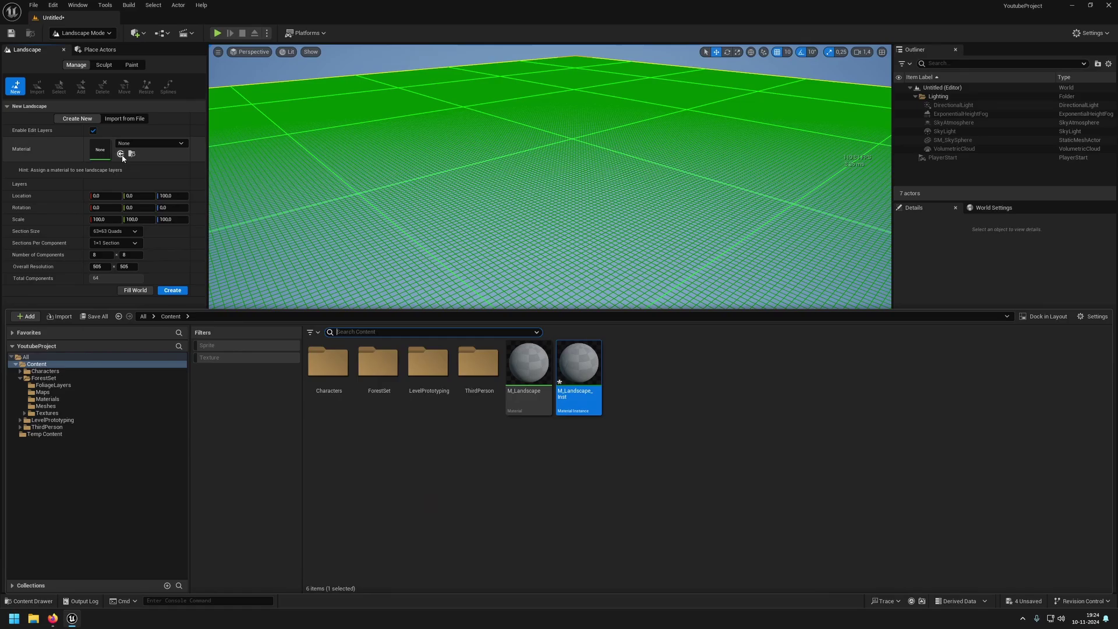
{"action": "left_click", "coordinate": [121, 155]}
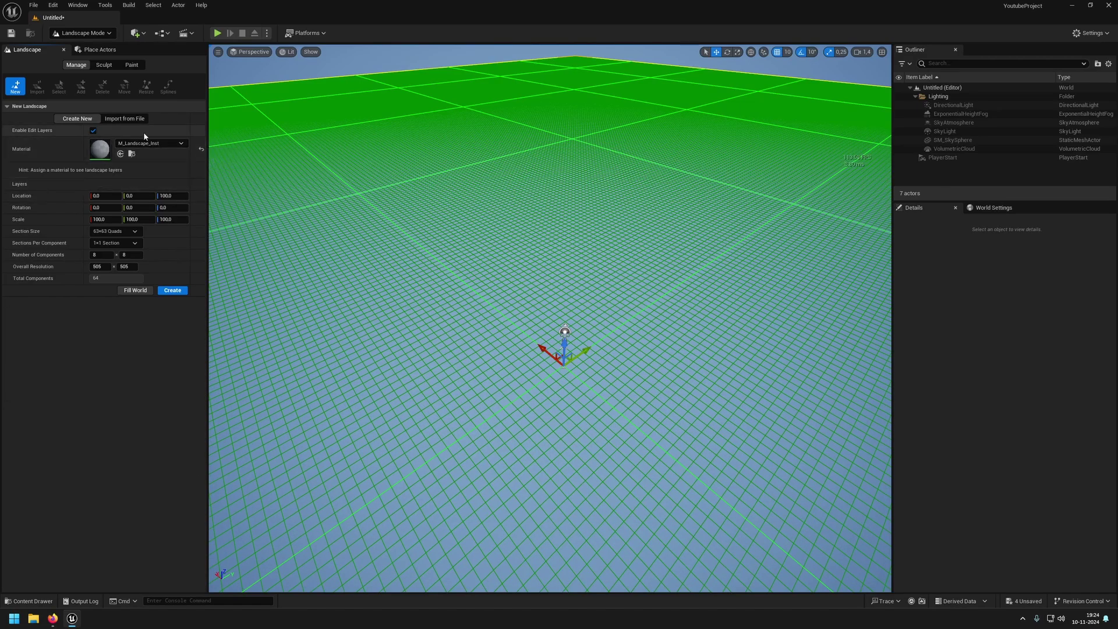
{"action": "left_click", "coordinate": [173, 290]}
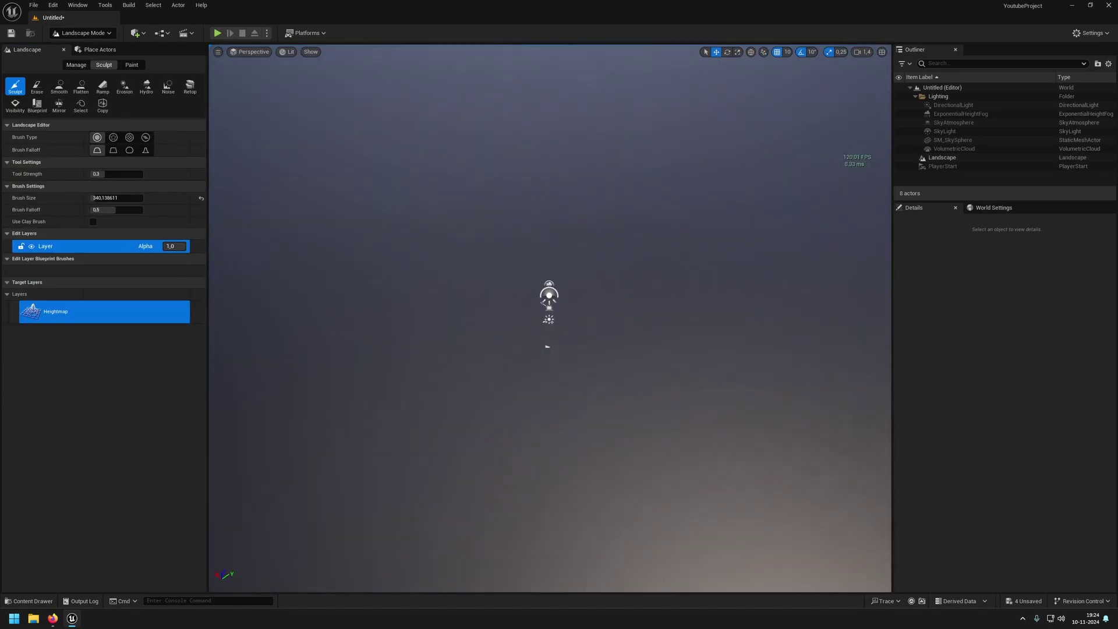
Open the M_Landscape material graph and set the Roughness of the main material node to 1.
{"action": "key", "text": "ctrl+space"}
{"action": "double_click", "coordinate": [539, 394]}
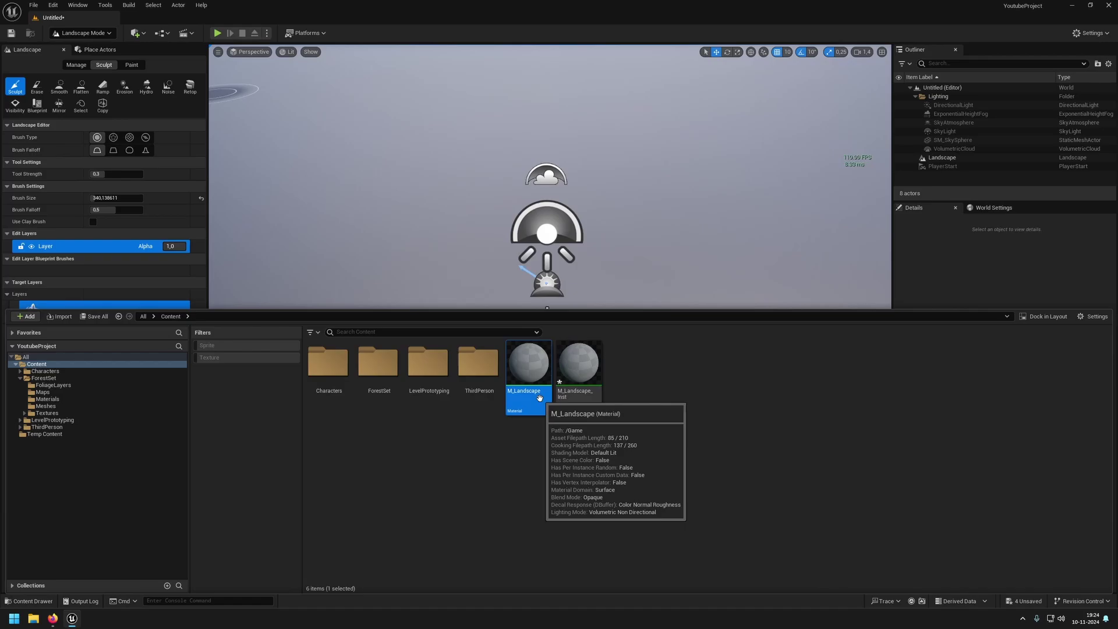
{"action": "right_click_drag", "start_coordinate": [492, 216], "coordinate": [567, 254]}
{"action": "left_click", "coordinate": [752, 204]}
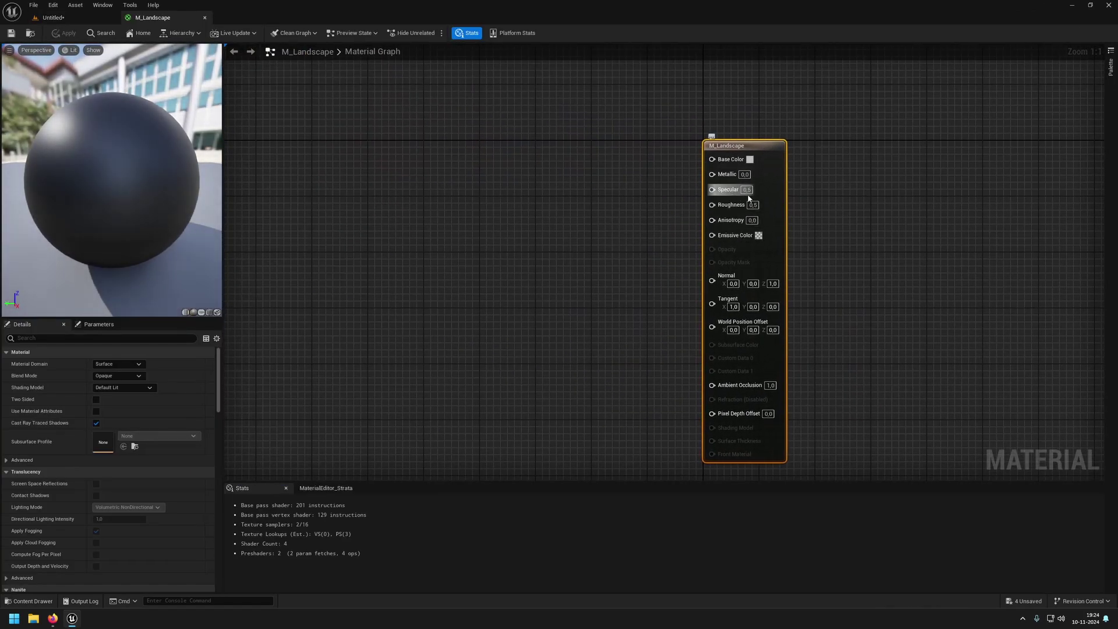
{"action": "type", "text": "1"}
{"action": "key", "text": "Return"}
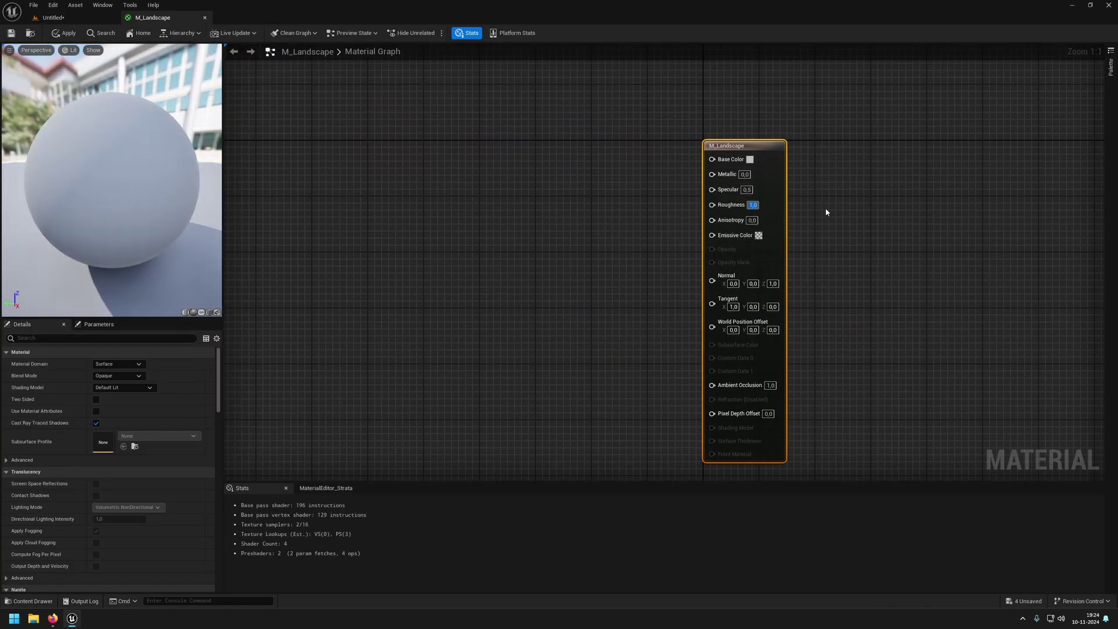
{"action": "right_click_drag", "start_coordinate": [582, 254], "coordinate": [634, 268]}
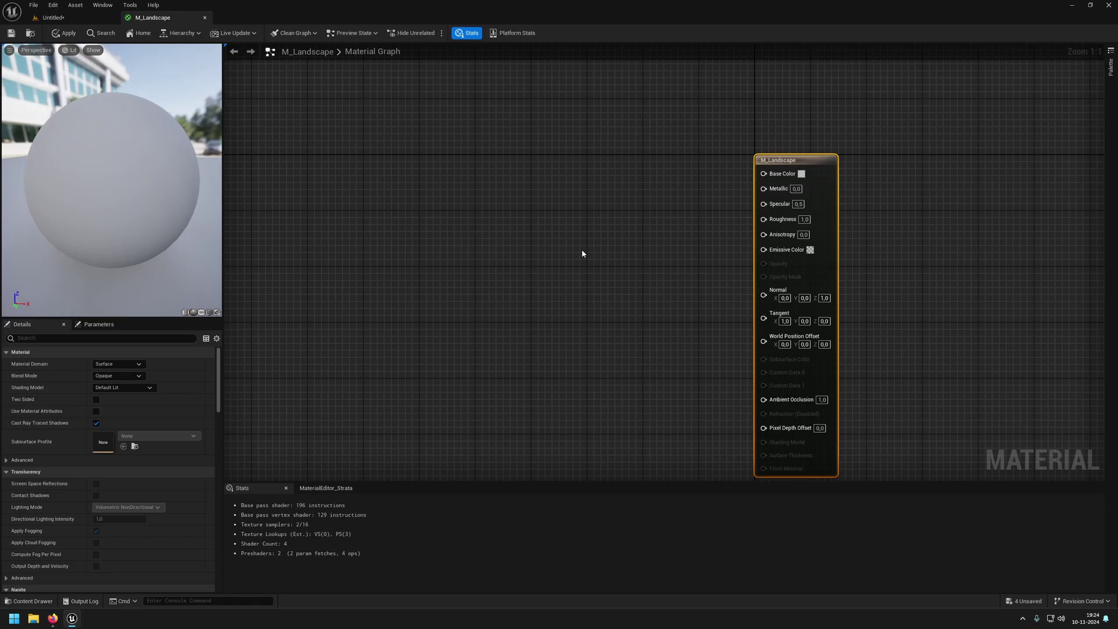
View the Forest Gnoll Set listing on Fab in the browser, then return to the M_Landscape graph.
{"action": "left_click", "coordinate": [376, 390]}
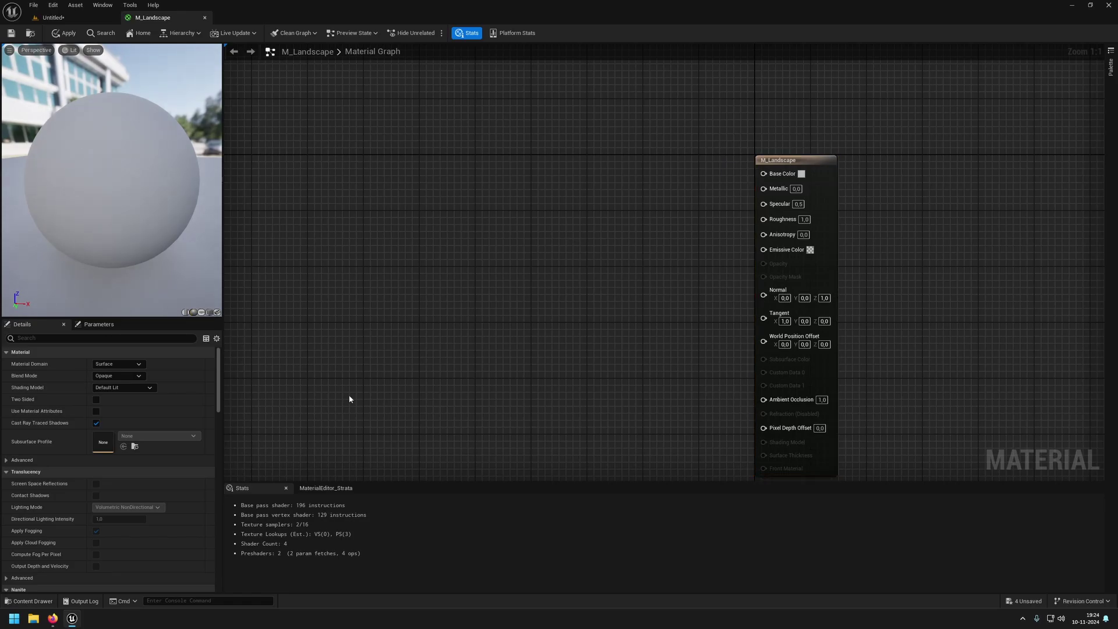
{"action": "left_click", "coordinate": [53, 618]}
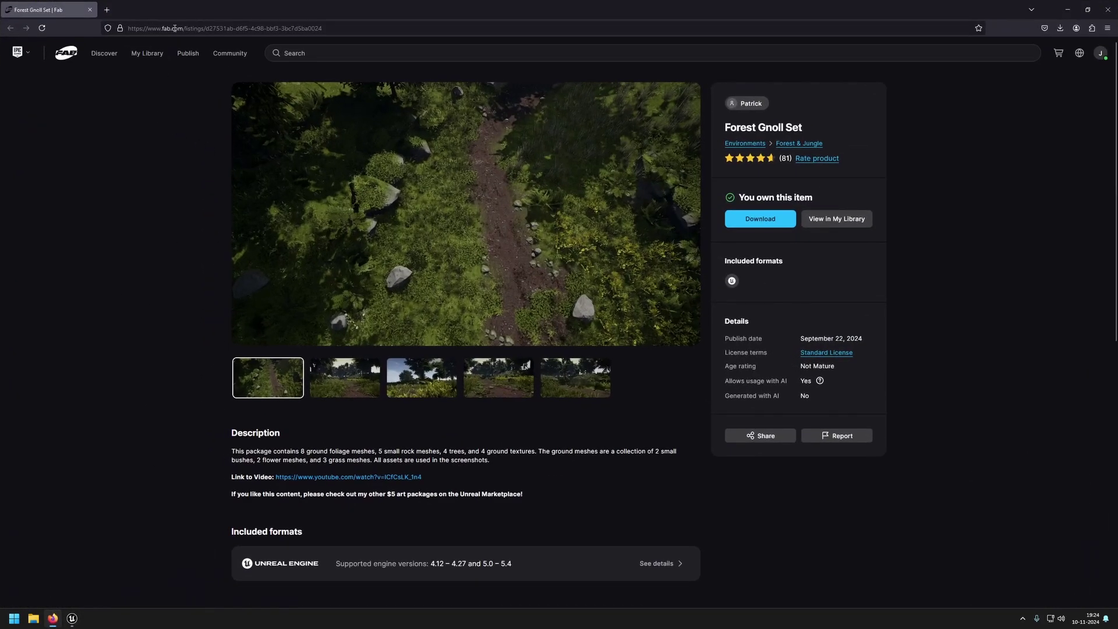
{"action": "left_click", "coordinate": [53, 618]}
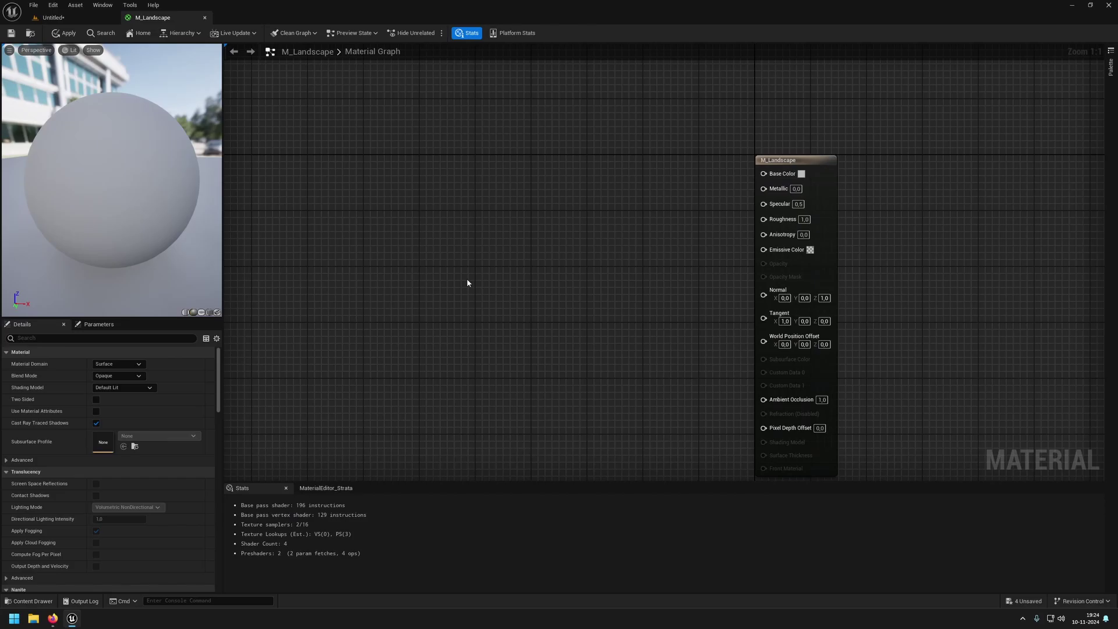
Add a Landscape Layer Blend node, connect its output to Base Color and align it with that input.
{"action": "right_click", "coordinate": [496, 188]}
{"action": "type", "text": "landscape"}
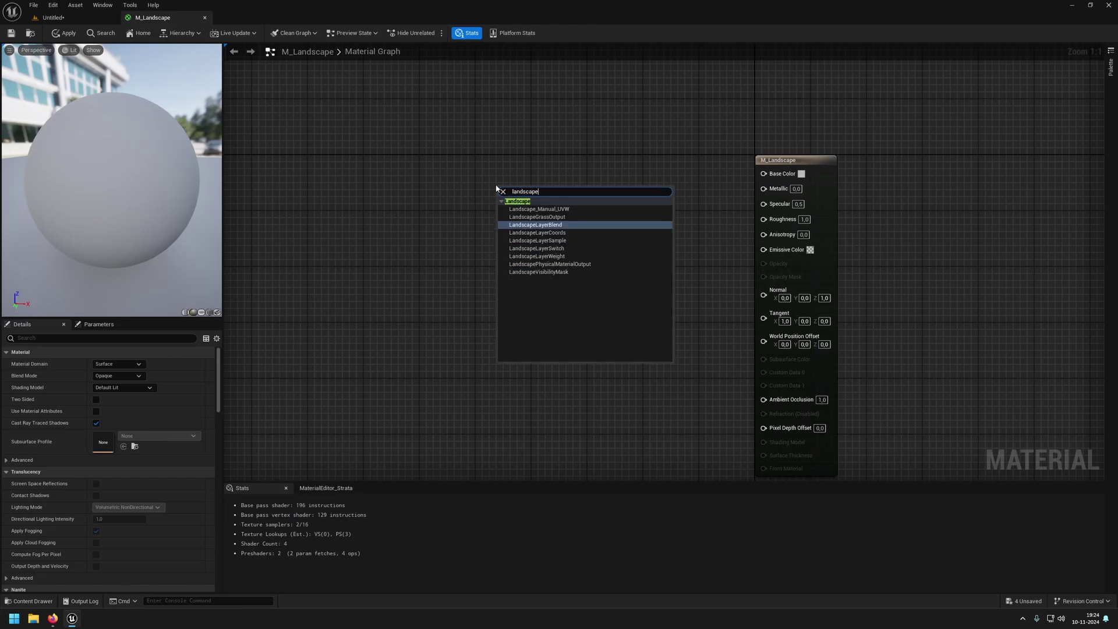
{"action": "left_click", "coordinate": [565, 225]}
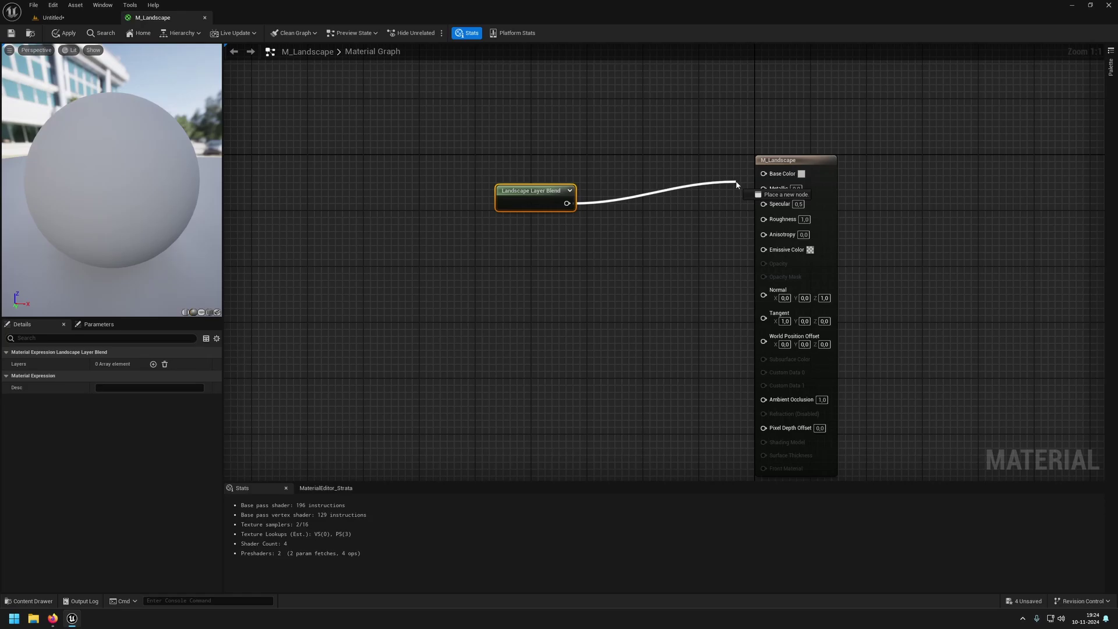
{"action": "left_click_drag", "start_coordinate": [736, 186], "coordinate": [763, 174]}
{"action": "left_click_drag", "start_coordinate": [510, 198], "coordinate": [546, 167]}
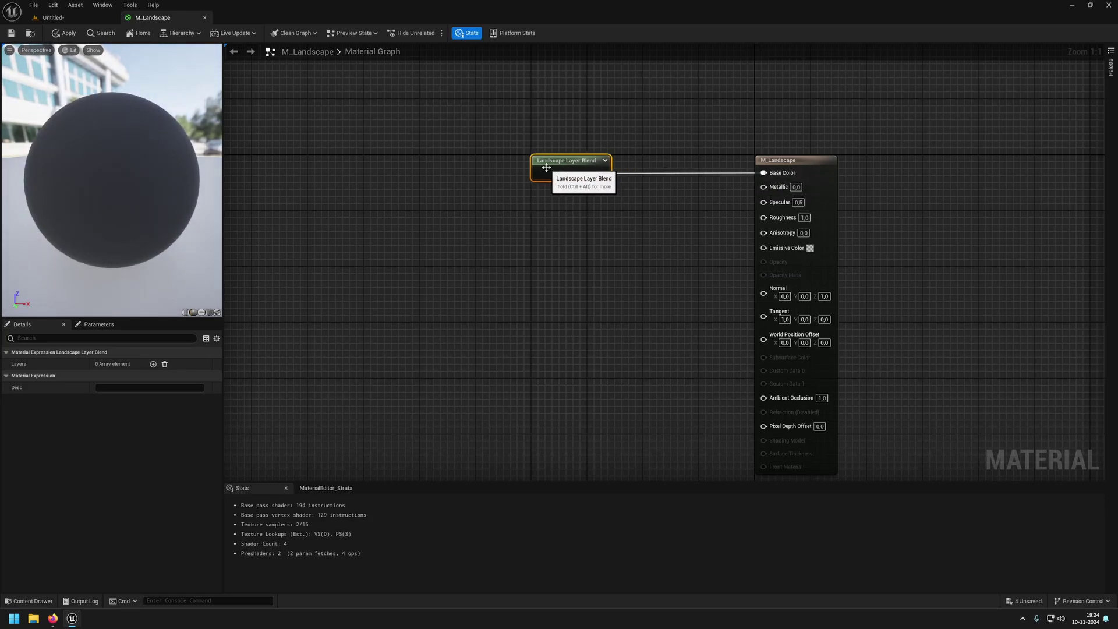
Add two layers to the Landscape Layer Blend node and name them Dirt and Grass.
{"action": "left_click", "coordinate": [153, 364]}
{"action": "left_click", "coordinate": [153, 364]}
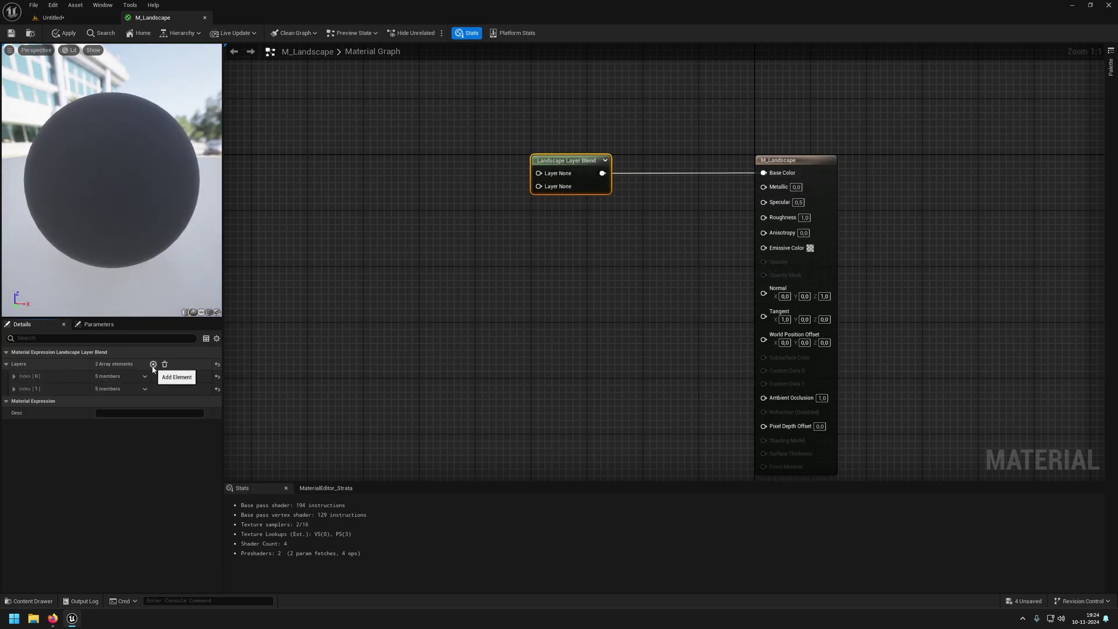
{"action": "left_click", "coordinate": [14, 376]}
{"action": "left_click", "coordinate": [114, 387]}
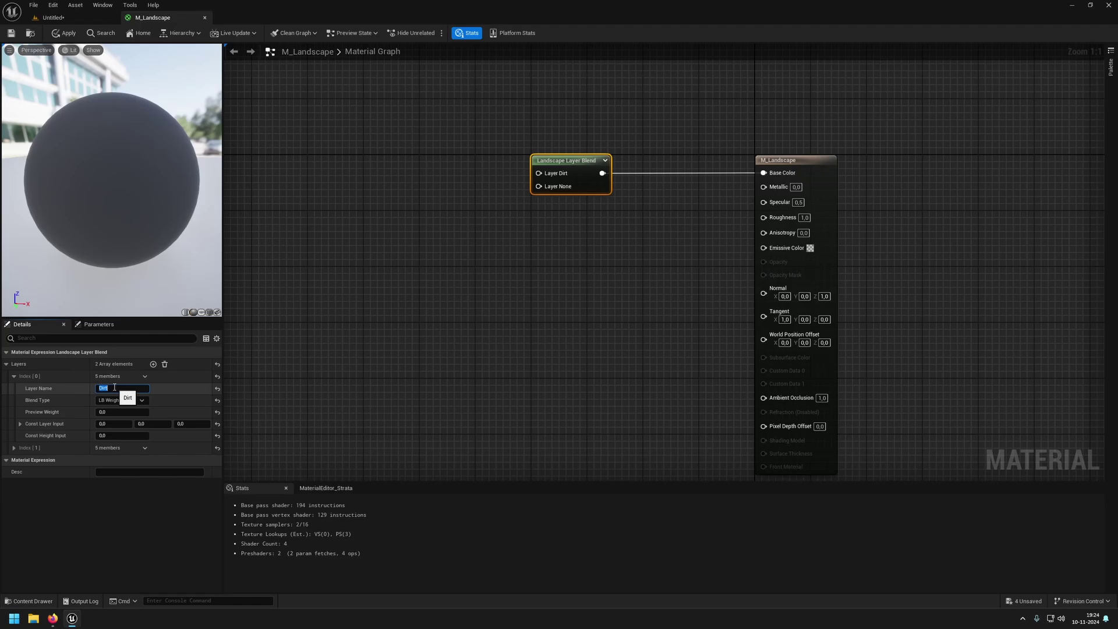
{"action": "left_click", "coordinate": [125, 460]}
{"action": "type", "text": "Grass"}
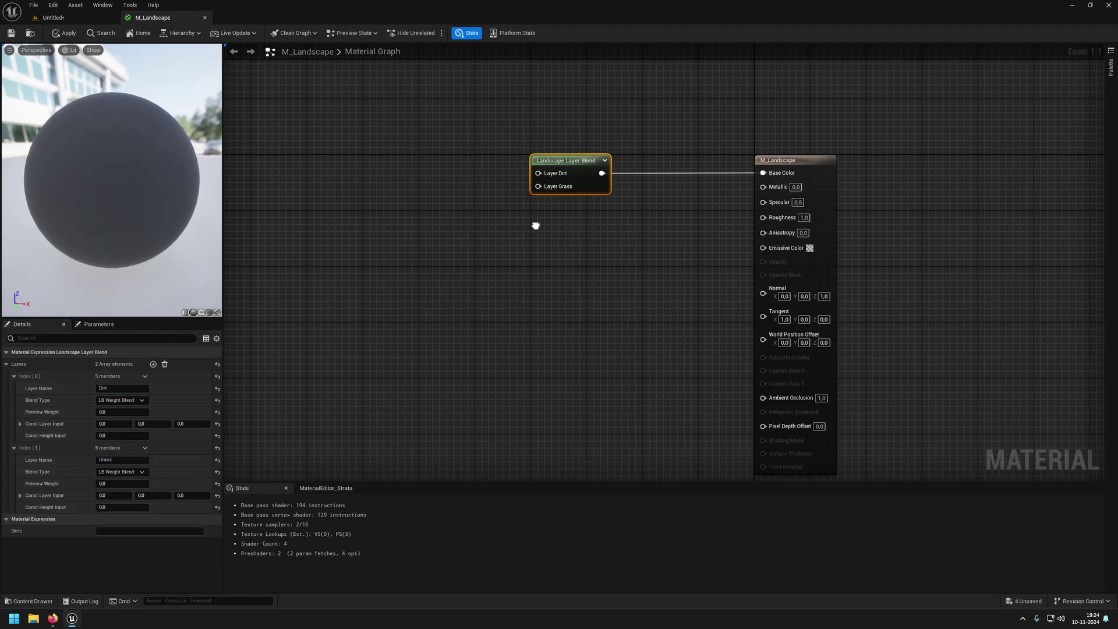
Add the t_dirttile01 texture from the ForestSet Textures folder to the material graph as a Texture Sample beside the layer blend.
{"action": "right_click_drag", "start_coordinate": [534, 224], "coordinate": [595, 322]}
{"action": "left_click", "coordinate": [549, 299]}
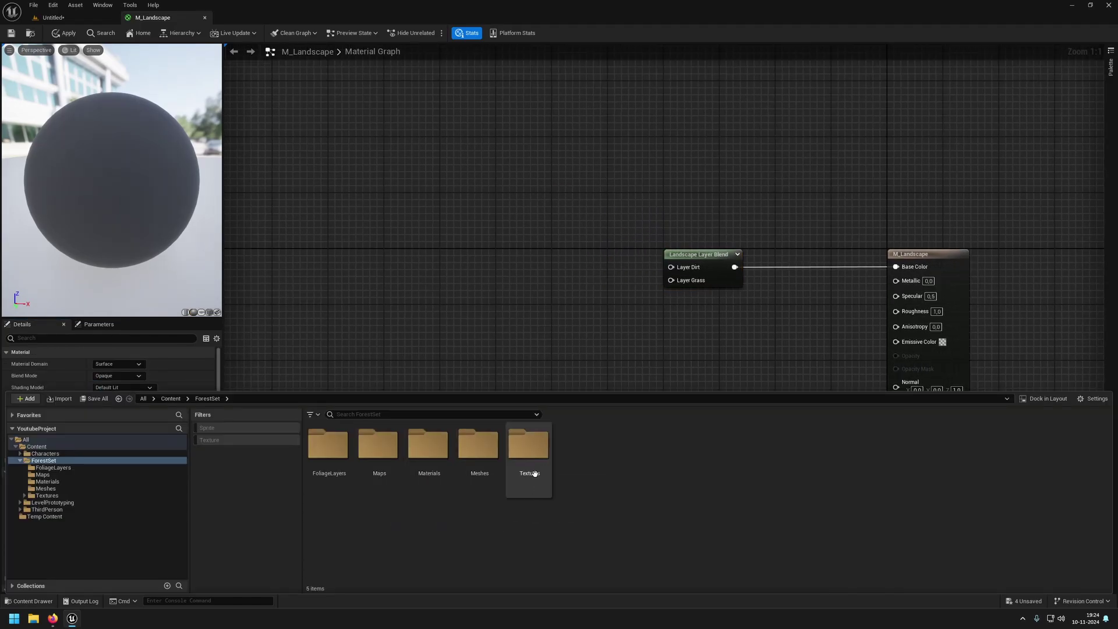
{"action": "double_click", "coordinate": [534, 473]}
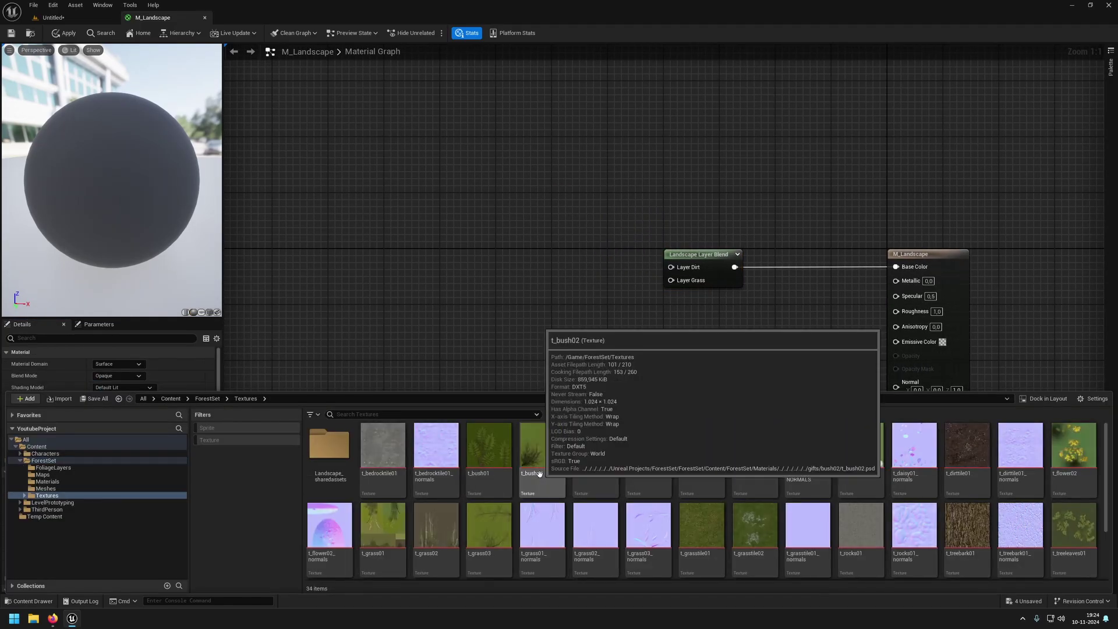
{"action": "scroll", "coordinate": [722, 489], "scroll_direction": "down", "scroll_amount": 1}
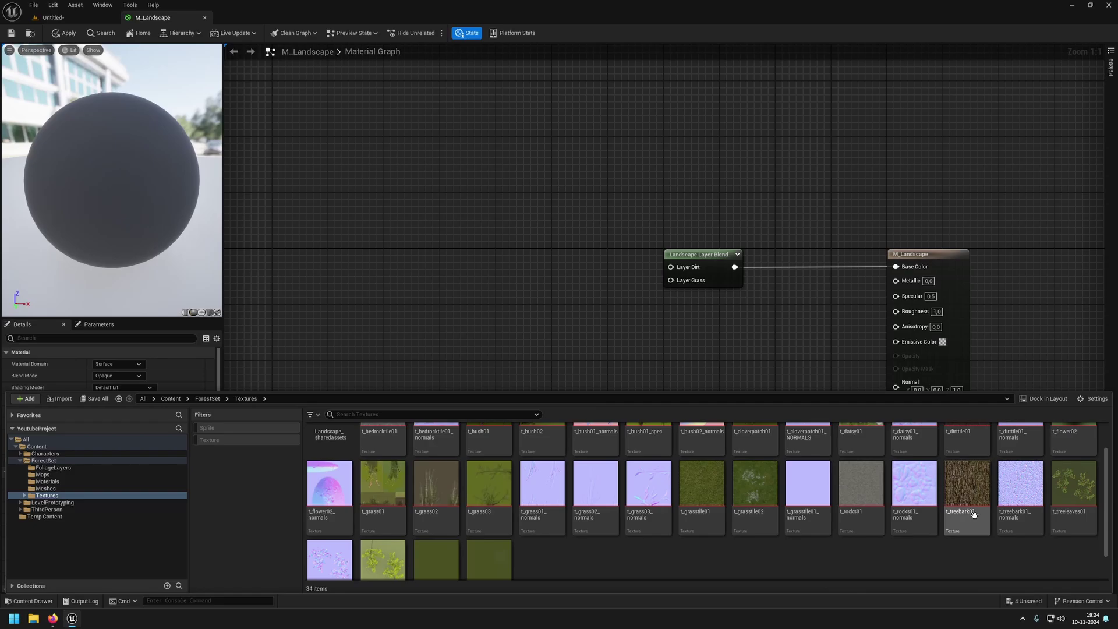
{"action": "scroll", "coordinate": [973, 514], "scroll_direction": "up", "scroll_amount": 1}
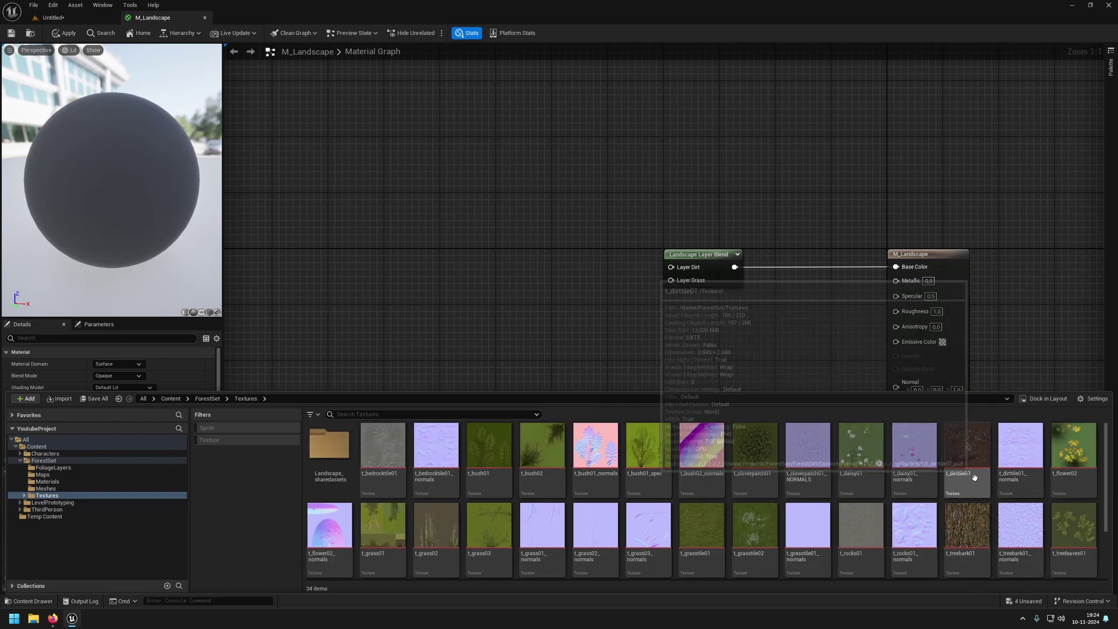
{"action": "left_click_drag", "start_coordinate": [973, 477], "coordinate": [504, 213]}
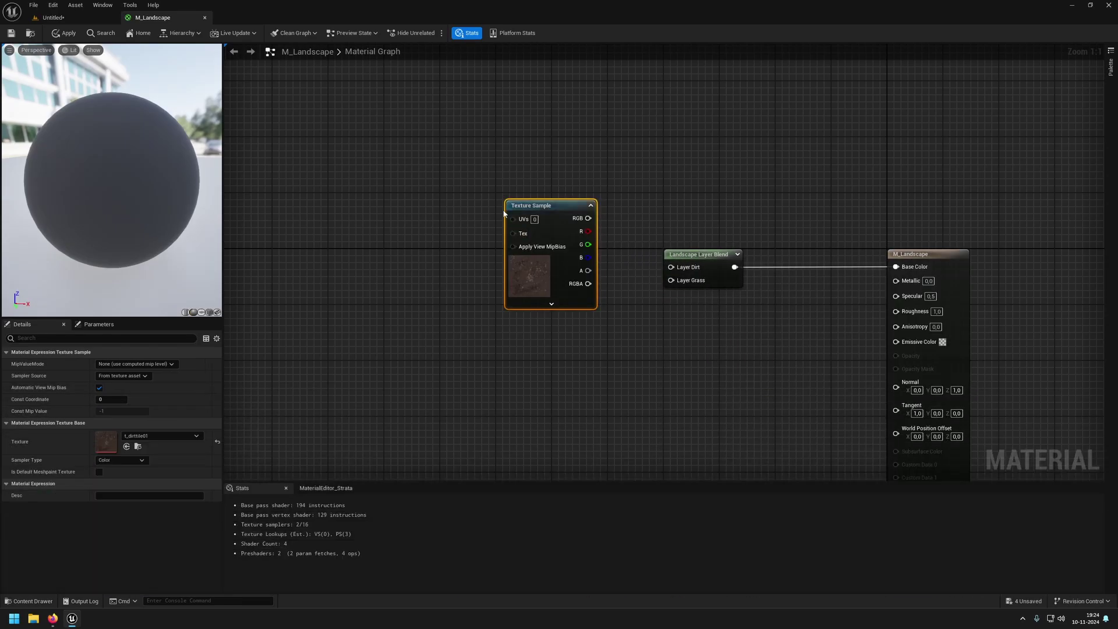
Add the t_grasstile01 and t_rocks01 textures to the material graph as two more Texture Sample nodes.
{"action": "left_click", "coordinate": [32, 600]}
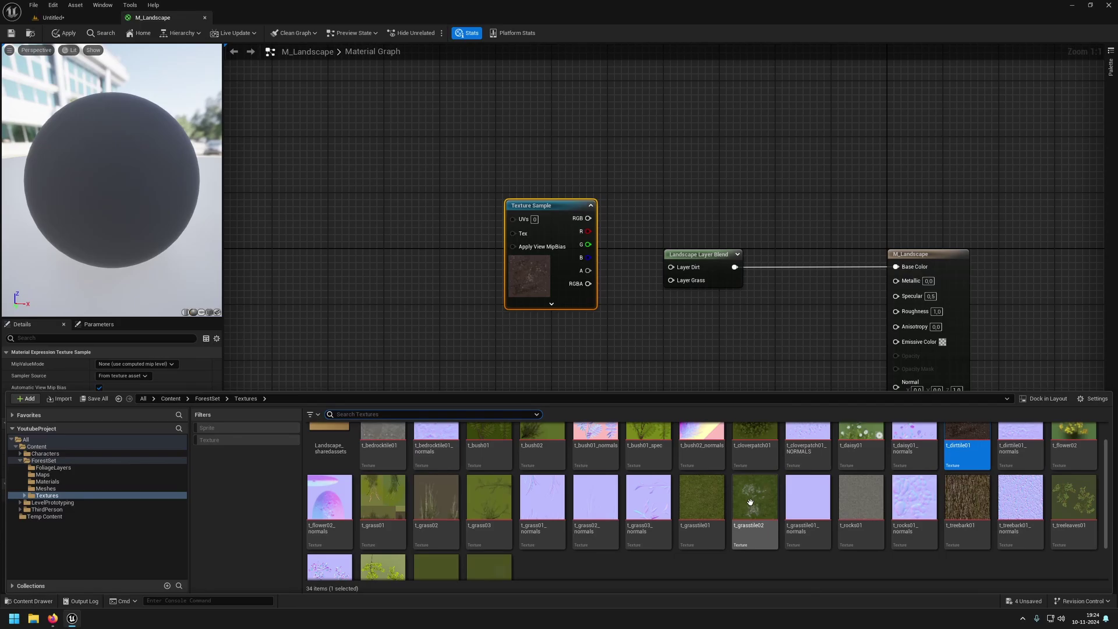
{"action": "left_click", "coordinate": [694, 489]}
{"action": "left_click_drag", "start_coordinate": [693, 489], "coordinate": [519, 332]}
{"action": "right_click_drag", "start_coordinate": [501, 386], "coordinate": [416, 262]}
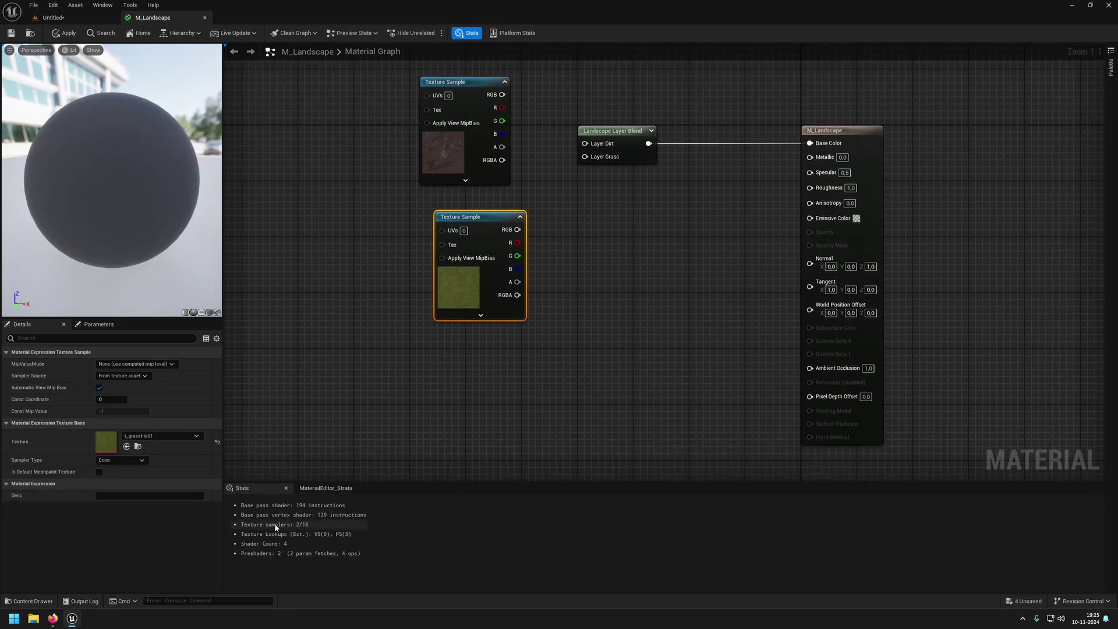
{"action": "left_click", "coordinate": [15, 601]}
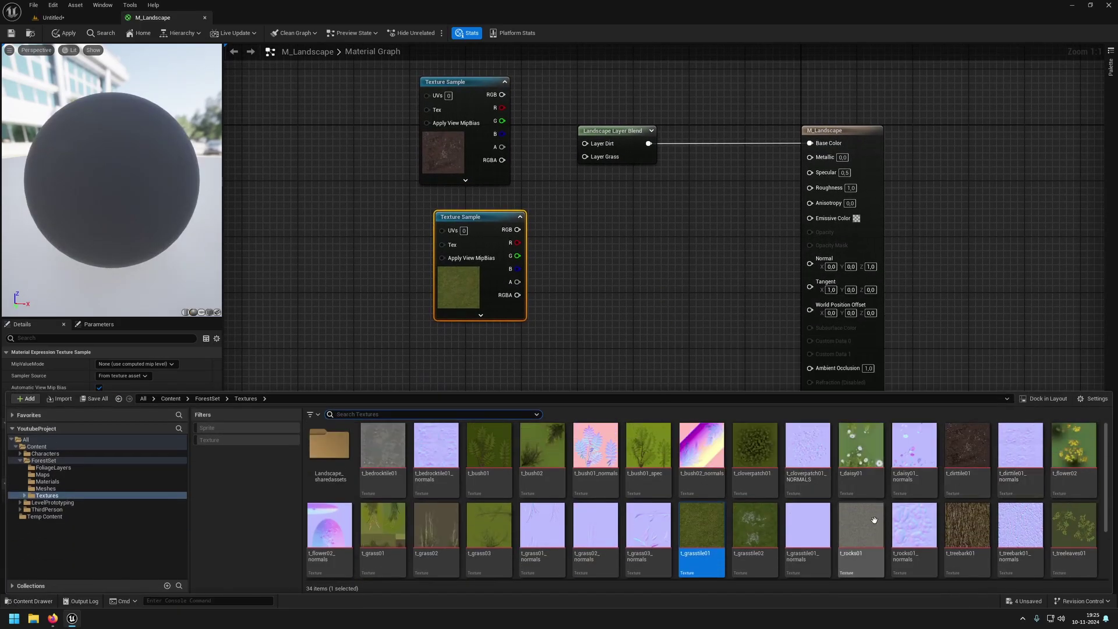
{"action": "left_click", "coordinate": [867, 526]}
{"action": "left_click_drag", "start_coordinate": [870, 524], "coordinate": [562, 222]}
{"action": "right_click_drag", "start_coordinate": [463, 300], "coordinate": [510, 356]}
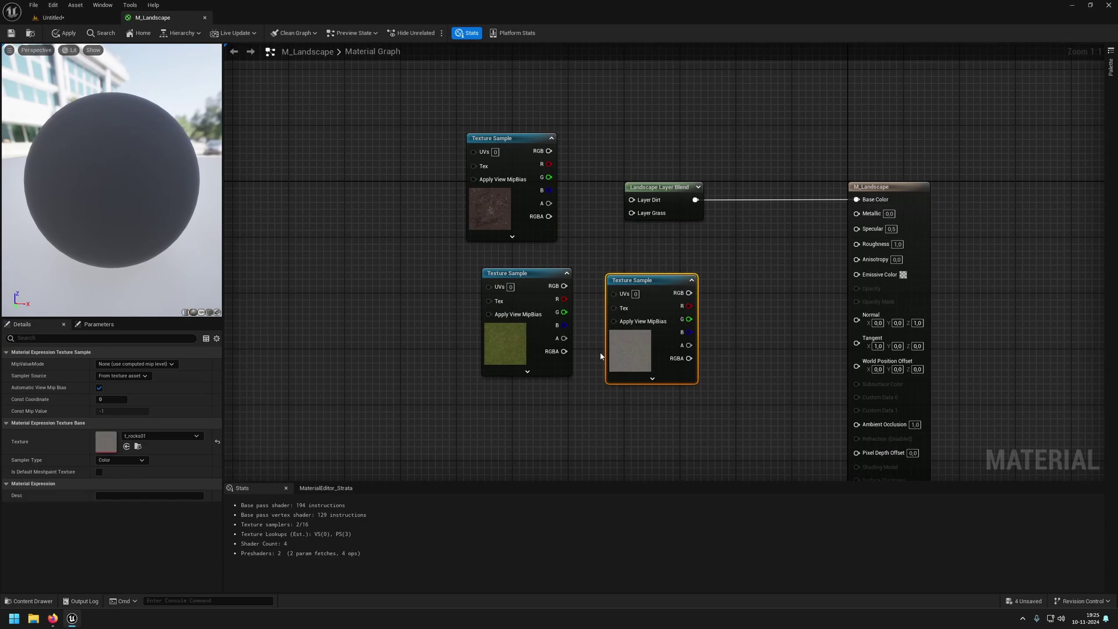
Arrange the Texture Sample nodes in a column, with the grass texture under dirt and the rock texture under grass.
{"action": "left_click", "coordinate": [510, 356]}
{"action": "mouse_move", "coordinate": [509, 357]}
{"action": "left_mouse_down"}
{"action": "mouse_move", "coordinate": [511, 366]}
{"action": "mouse_move", "coordinate": [516, 335]}
{"action": "left_mouse_up"}
{"action": "left_click_drag", "start_coordinate": [650, 359], "coordinate": [528, 516]}
{"action": "left_click_drag", "start_coordinate": [536, 437], "coordinate": [503, 231]}
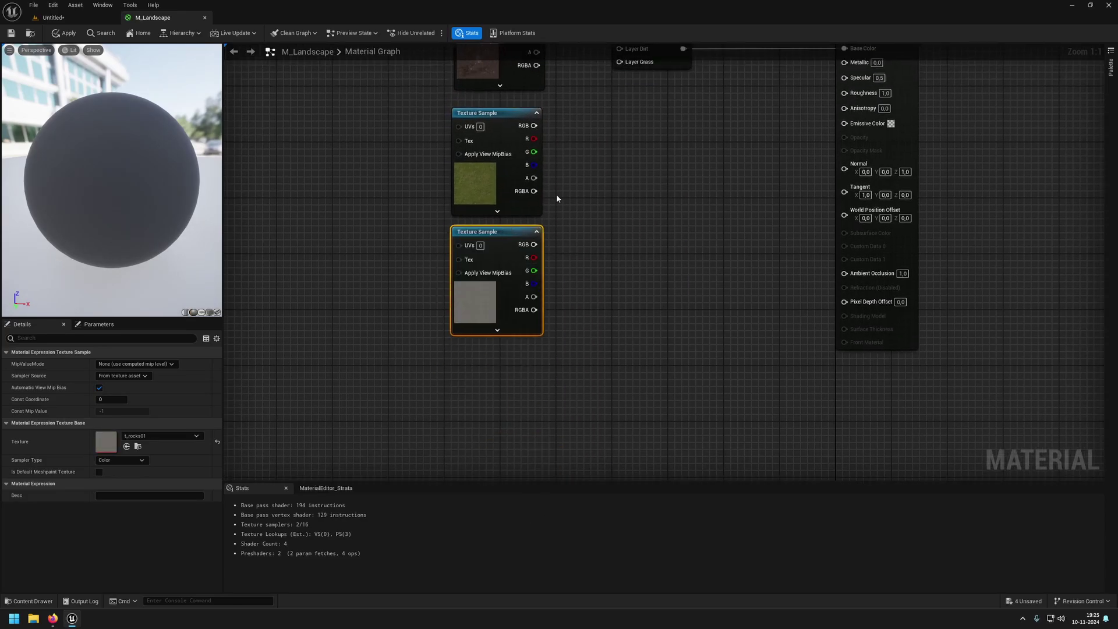
{"action": "right_click_drag", "start_coordinate": [558, 196], "coordinate": [528, 303]}
{"action": "left_click", "coordinate": [528, 302]}
Connect the dirt texture's RGB output to the Layer Dirt input and line up the texture nodes with it.
{"action": "left_click_drag", "start_coordinate": [499, 100], "coordinate": [604, 87]}
{"action": "right_click_drag", "start_coordinate": [578, 248], "coordinate": [712, 303]}
{"action": "left_click", "coordinate": [430, 211]}
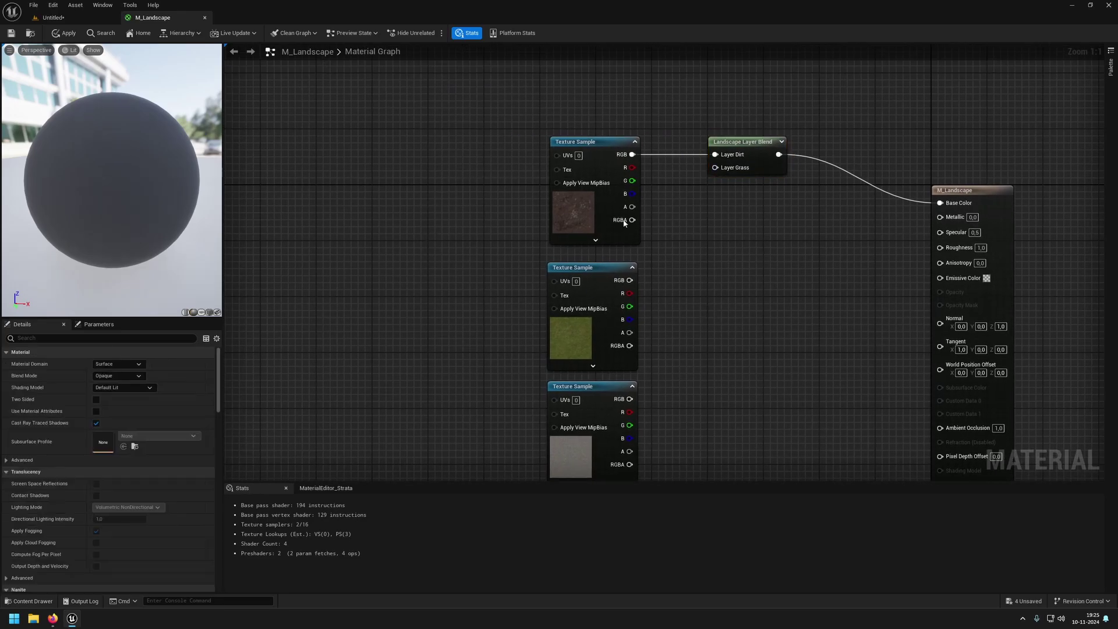
{"action": "left_click_drag", "start_coordinate": [598, 212], "coordinate": [588, 213]}
{"action": "right_click_drag", "start_coordinate": [679, 364], "coordinate": [668, 293]}
{"action": "left_click_drag", "start_coordinate": [674, 260], "coordinate": [600, 363]}
{"action": "left_click_drag", "start_coordinate": [567, 260], "coordinate": [562, 260]}
{"action": "left_click", "coordinate": [666, 242]}
Add a LandscapeLayerCoords node and connect it to the UVs inputs of all three Texture Sample nodes.
{"action": "right_click_drag", "start_coordinate": [338, 210], "coordinate": [396, 239]}
{"action": "right_click", "coordinate": [396, 240]}
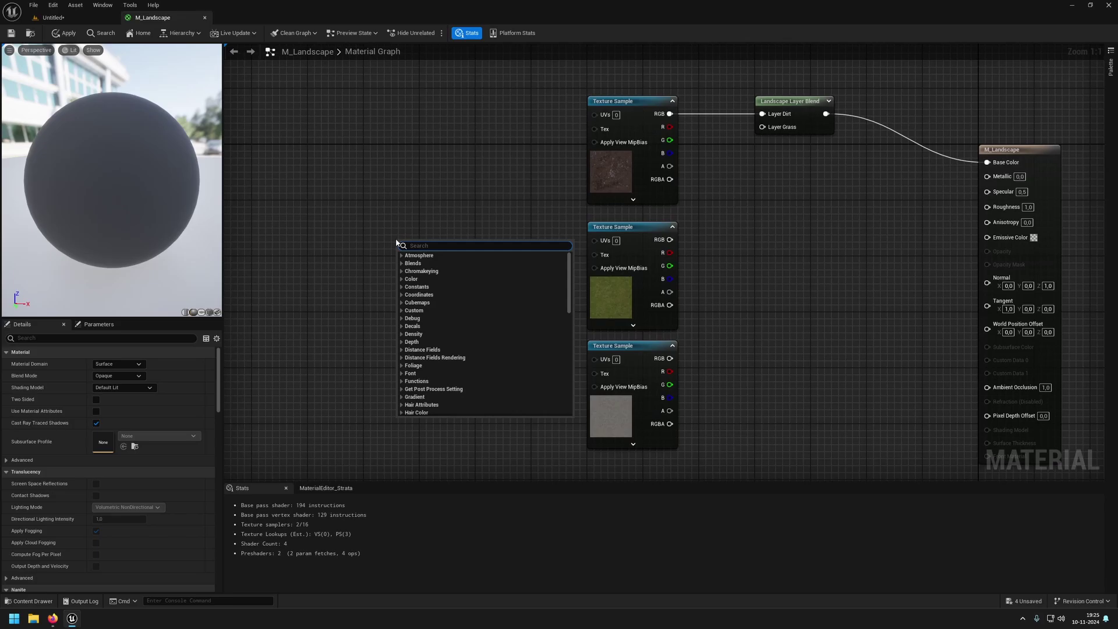
{"action": "type", "text": "landsc"}
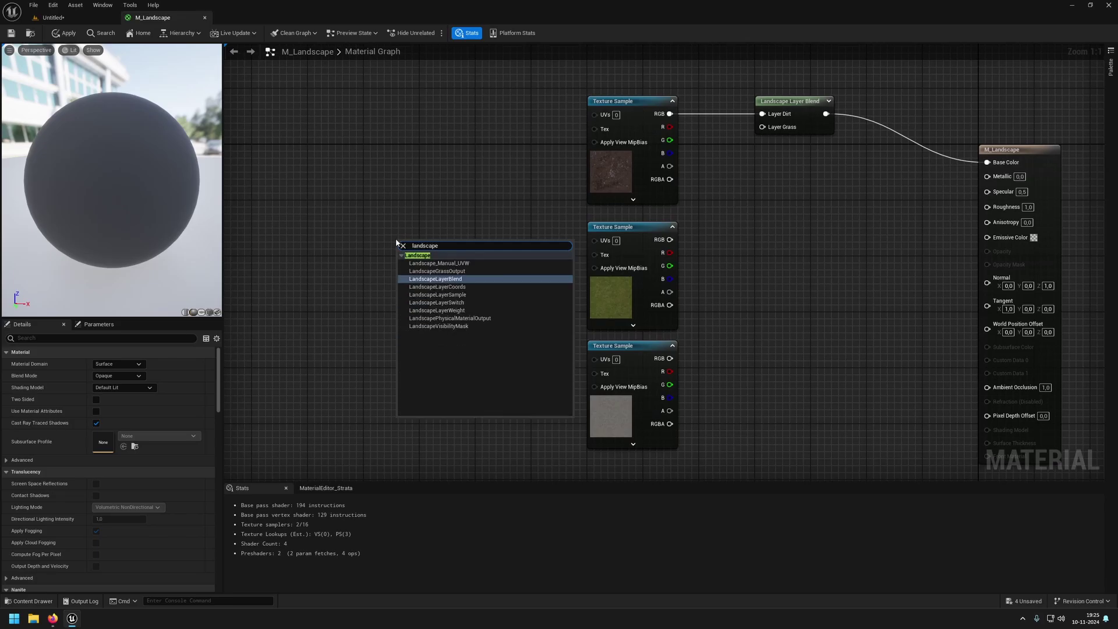
{"action": "type", "text": "ape"}
{"action": "left_click", "coordinate": [450, 287]}
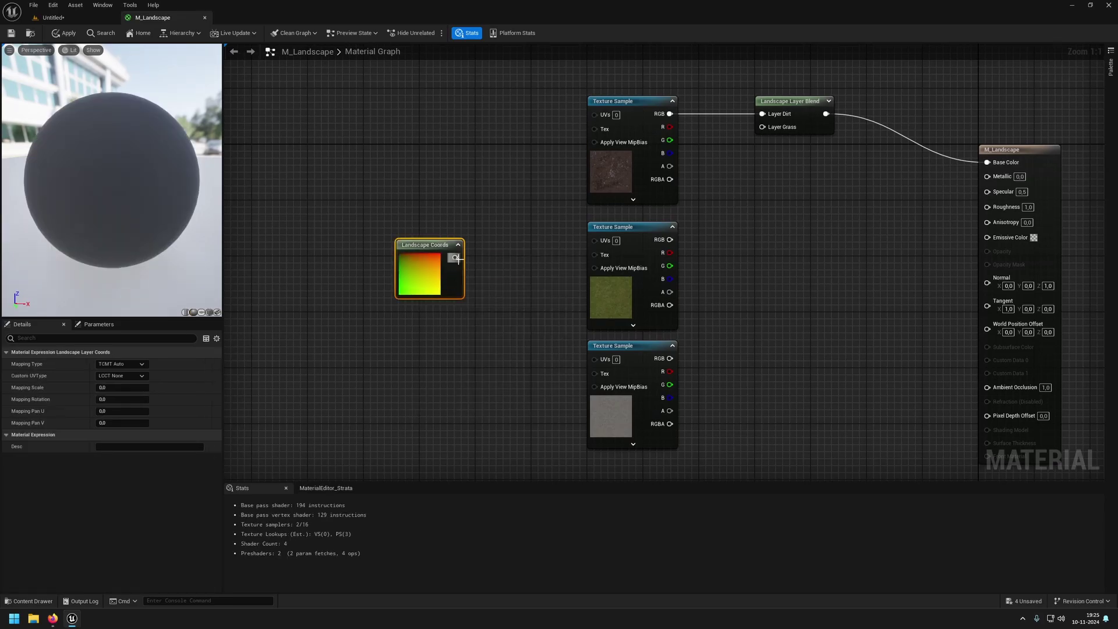
{"action": "left_click_drag", "start_coordinate": [455, 257], "coordinate": [596, 116]}
{"action": "left_click_drag", "start_coordinate": [457, 260], "coordinate": [617, 240]}
{"action": "left_click_drag", "start_coordinate": [459, 263], "coordinate": [595, 359]}
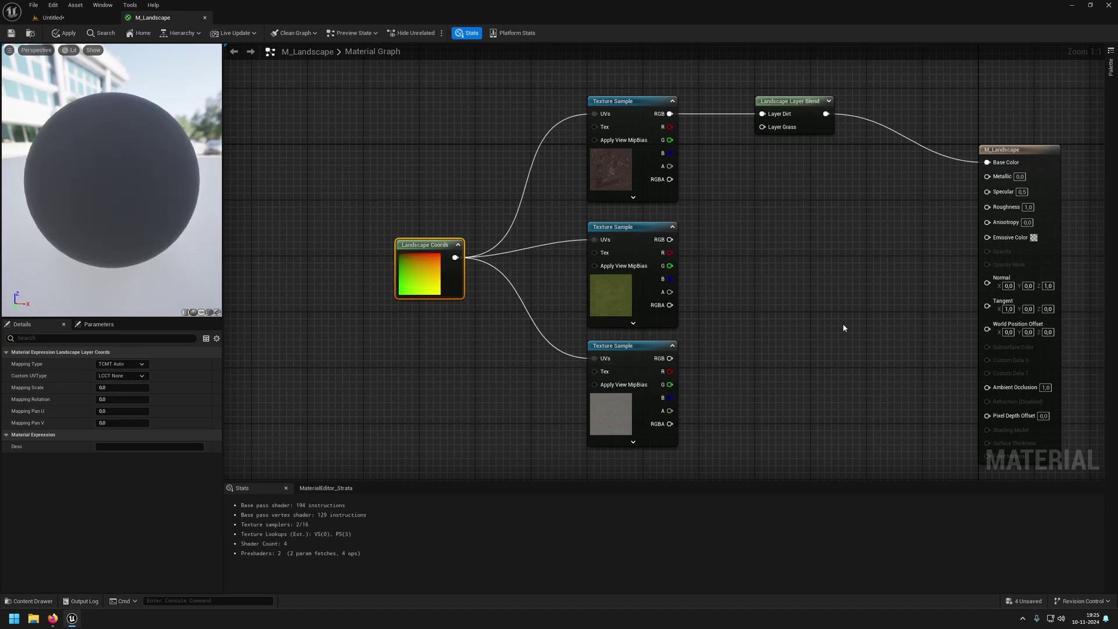
Move the Landscape Coords node and the grass and rock texture nodes further left to make room before the layer blend.
{"action": "right_click_drag", "start_coordinate": [843, 324], "coordinate": [704, 312]}
{"action": "right_click_drag", "start_coordinate": [674, 265], "coordinate": [605, 280]}
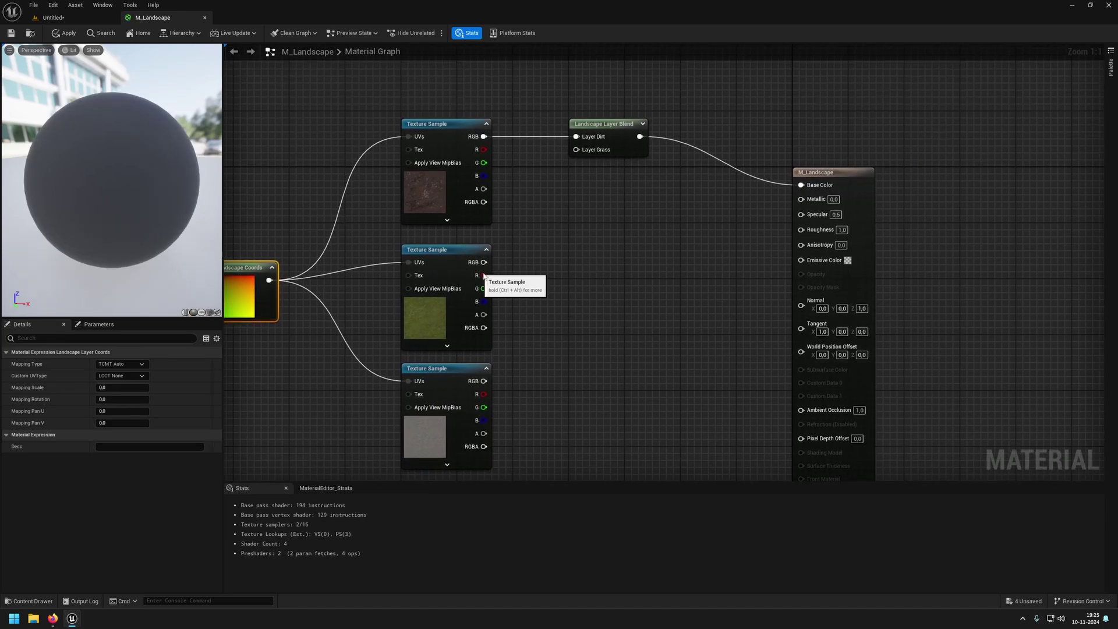
{"action": "right_click_drag", "start_coordinate": [483, 274], "coordinate": [601, 250]}
{"action": "right_click_drag", "start_coordinate": [401, 264], "coordinate": [565, 260]}
{"action": "left_click_drag", "start_coordinate": [502, 282], "coordinate": [304, 217]}
{"action": "left_click_drag", "start_coordinate": [511, 244], "coordinate": [807, 434]}
{"action": "left_click_drag", "start_coordinate": [720, 300], "coordinate": [497, 314]}
{"action": "left_click", "coordinate": [722, 307]}
{"action": "right_click_drag", "start_coordinate": [724, 306], "coordinate": [617, 307]}
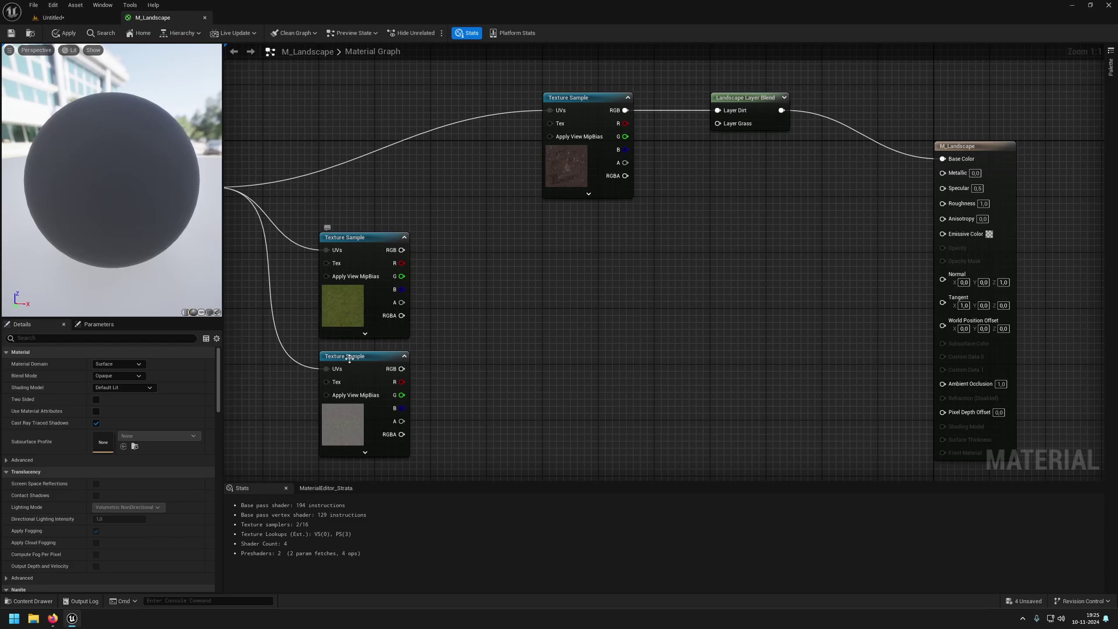
Swap the order of the two lower texture nodes so the rock texture sits above the grass texture.
{"action": "left_click_drag", "start_coordinate": [423, 389], "coordinate": [408, 168]}
{"action": "left_click_drag", "start_coordinate": [419, 347], "coordinate": [403, 205]}
{"action": "left_click_drag", "start_coordinate": [403, 205], "coordinate": [404, 339]}
Add a LinearInterpolate node and connect the rock texture's RGB to A and the grass texture's RGB to B.
{"action": "left_click", "coordinate": [542, 315]}
{"action": "right_click", "coordinate": [564, 319]}
{"action": "type", "text": "lerp"}
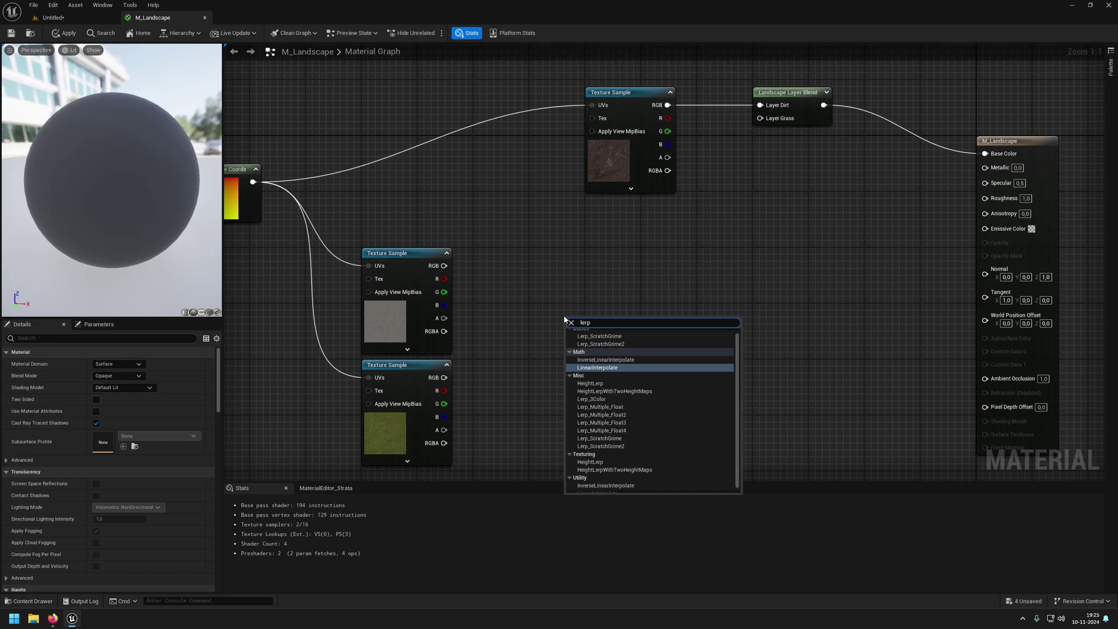
{"action": "key", "text": "Return"}
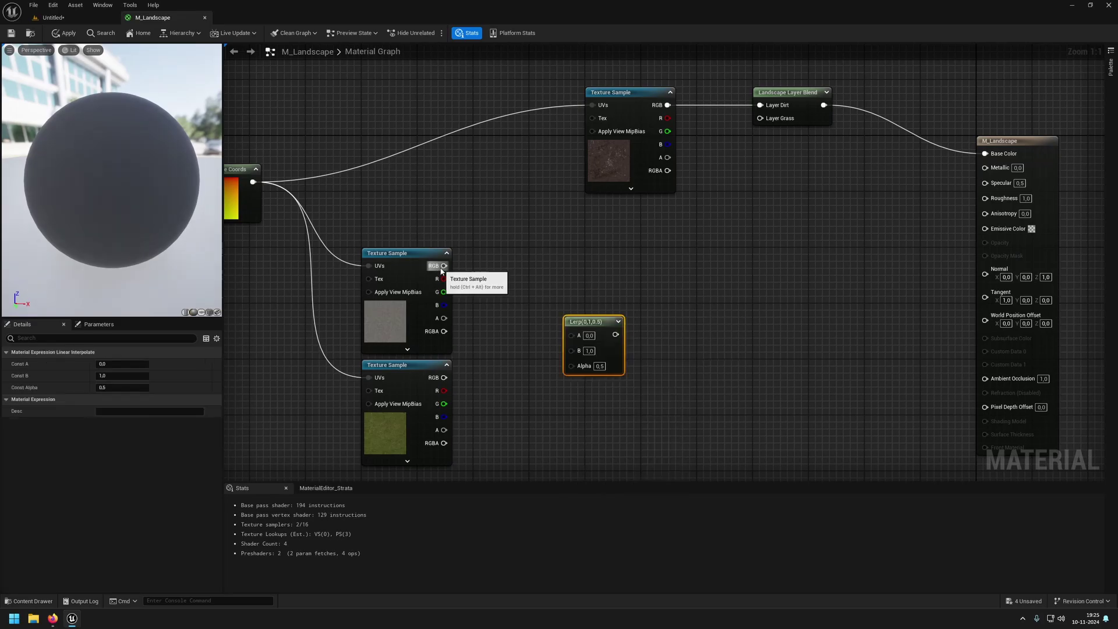
{"action": "left_click_drag", "start_coordinate": [444, 265], "coordinate": [571, 335]}
{"action": "left_click_drag", "start_coordinate": [434, 383], "coordinate": [571, 347]}
Align the Lerp node with the rock texture node and connect its output to the Layer Grass input.
{"action": "right_click_drag", "start_coordinate": [758, 334], "coordinate": [750, 256]}
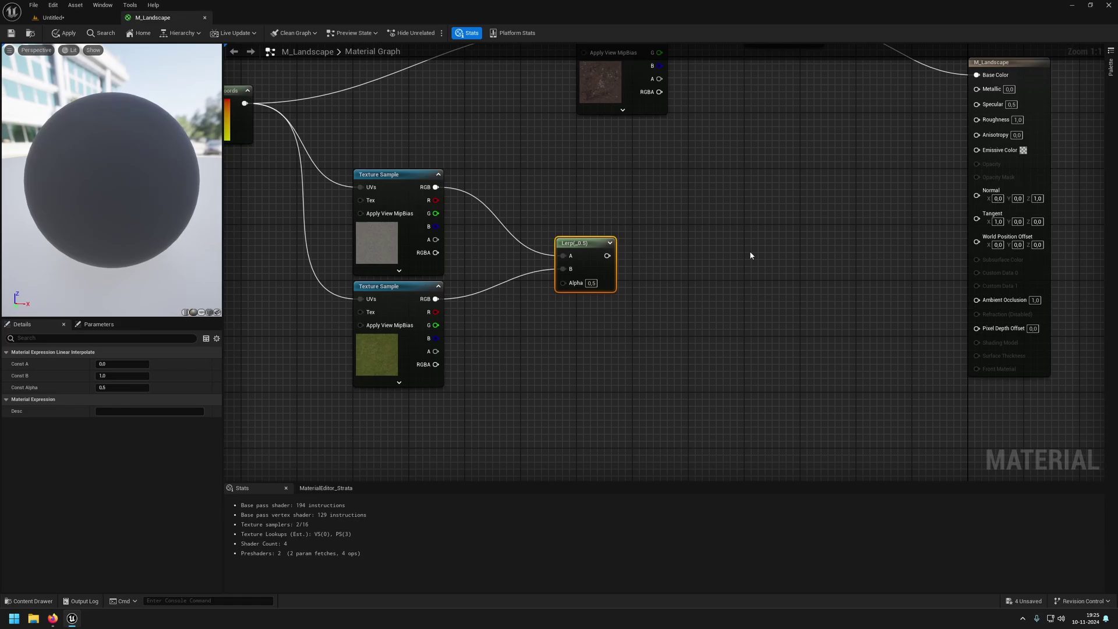
{"action": "left_click_drag", "start_coordinate": [597, 248], "coordinate": [619, 178]}
{"action": "right_click_drag", "start_coordinate": [633, 191], "coordinate": [560, 237]}
{"action": "left_click_drag", "start_coordinate": [554, 234], "coordinate": [687, 89]}
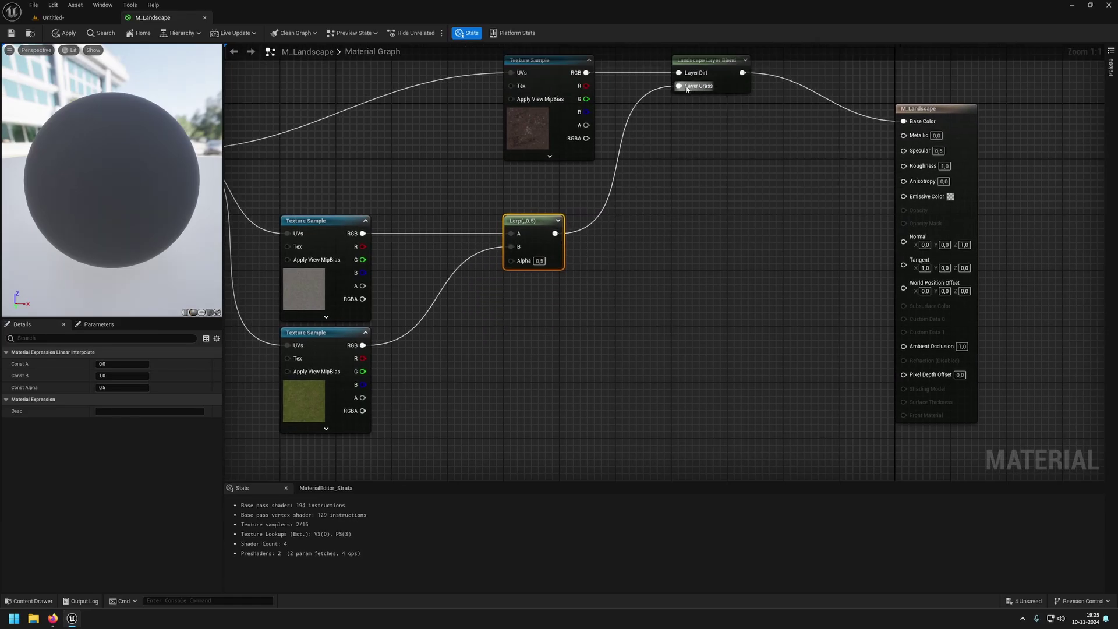
Add a WorldAlignedBlend node and place it directly below the grass texture node.
{"action": "left_click", "coordinate": [626, 296]}
{"action": "right_click_drag", "start_coordinate": [619, 297], "coordinate": [566, 278]}
{"action": "right_click", "coordinate": [406, 361]}
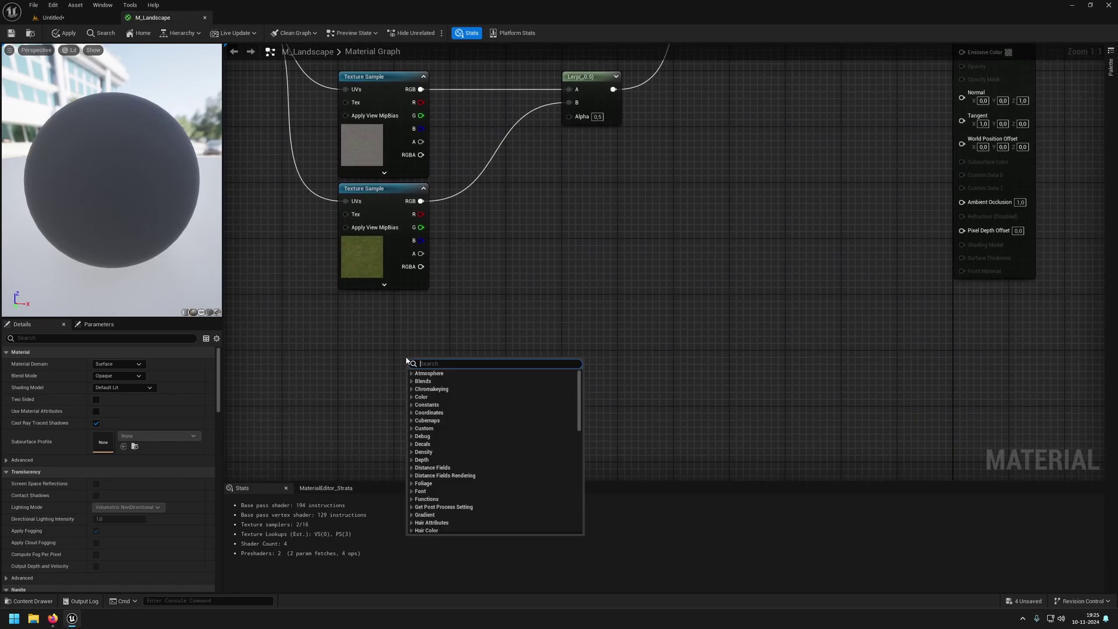
{"action": "type", "text": "worlda"}
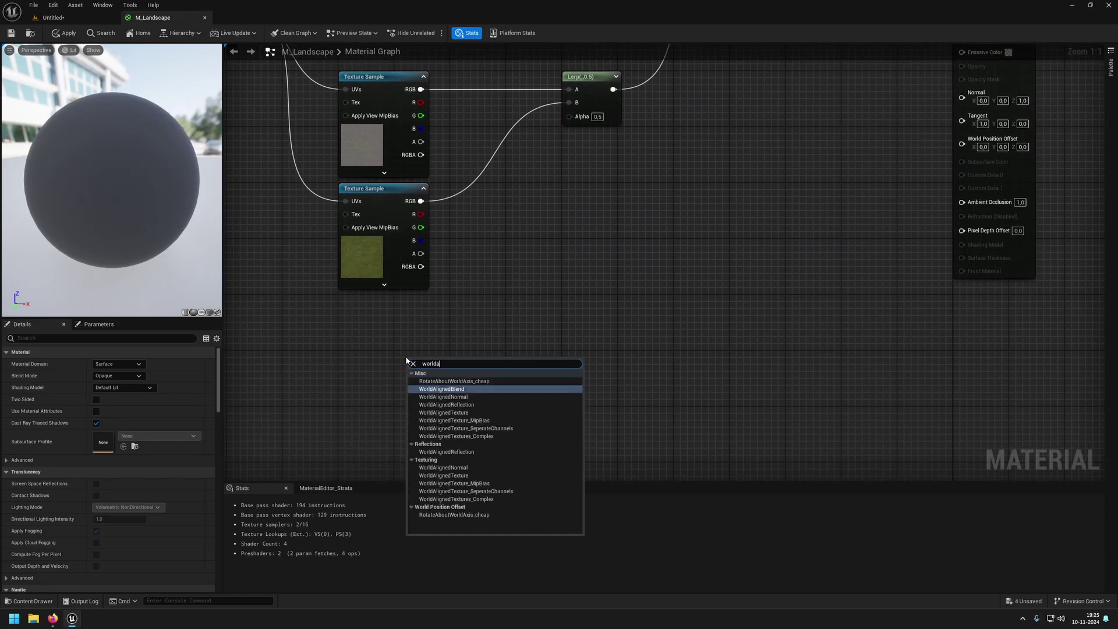
{"action": "type", "text": "lign"}
{"action": "key", "text": "Return"}
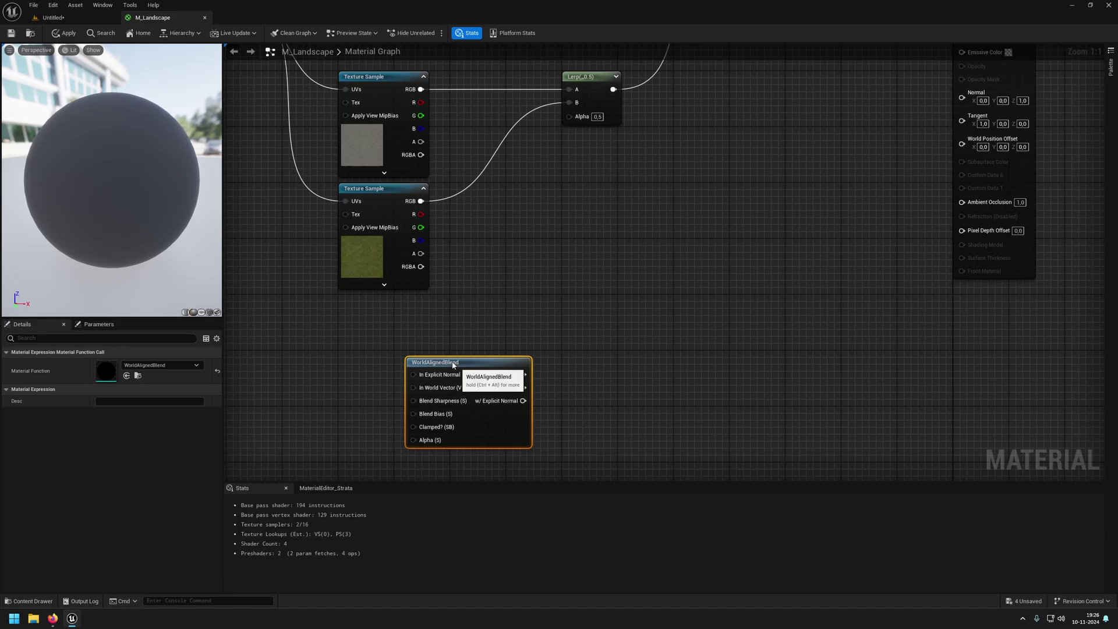
{"action": "left_click_drag", "start_coordinate": [453, 362], "coordinate": [352, 304]}
Connect the WorldAlignedBlend node's Alpha output to the Lerp node's Alpha input.
{"action": "right_click_drag", "start_coordinate": [436, 327], "coordinate": [416, 358]}
{"action": "left_click_drag", "start_coordinate": [403, 336], "coordinate": [556, 150]}
{"action": "right_click_drag", "start_coordinate": [437, 319], "coordinate": [788, 284]}
{"action": "left_click", "coordinate": [587, 279]}
{"action": "right_click_drag", "start_coordinate": [587, 279], "coordinate": [445, 327]}
Promote the Blend Sharpness and Blend Bias inputs of WorldAlignedBlend to parameters and place both parameter nodes to its left.
{"action": "right_click", "coordinate": [479, 353]}
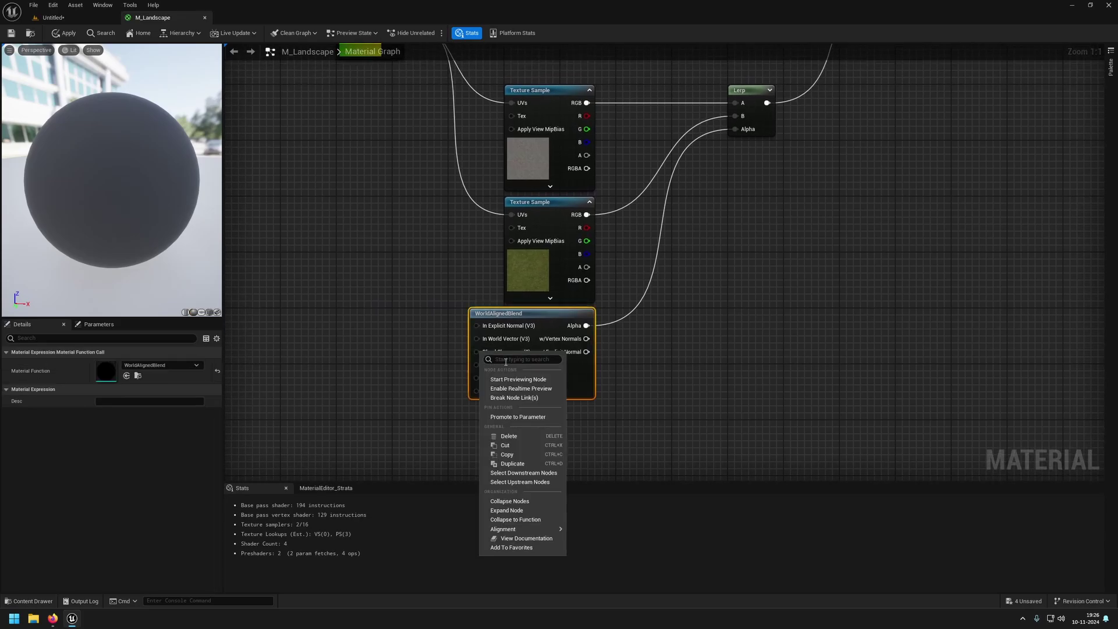
{"action": "left_click", "coordinate": [523, 416]}
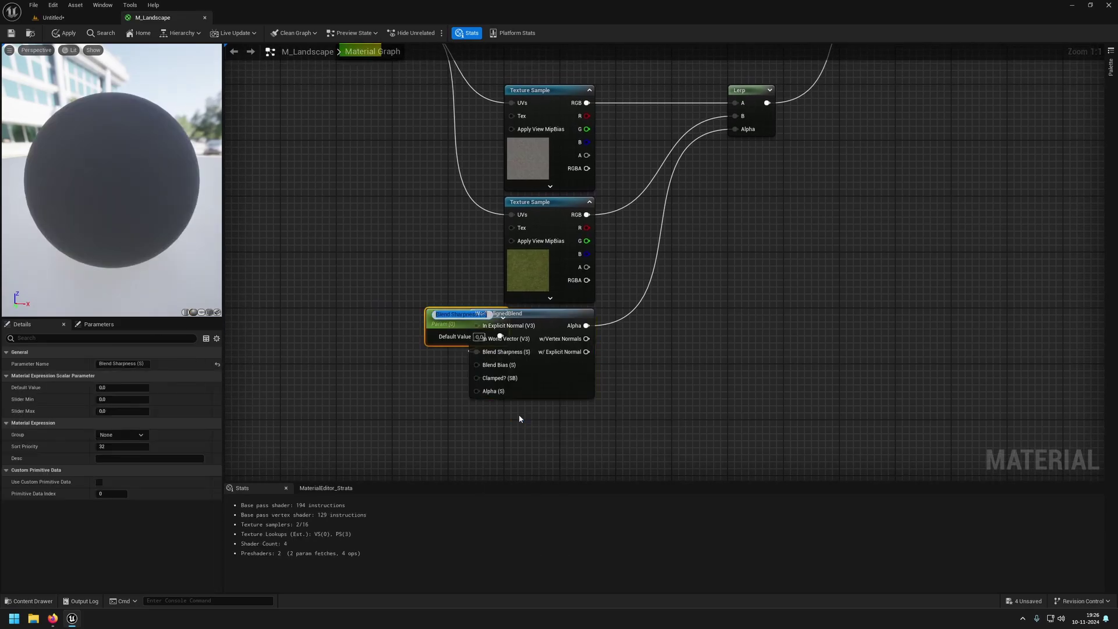
{"action": "key", "text": "Return"}
{"action": "left_click_drag", "start_coordinate": [478, 314], "coordinate": [375, 320]}
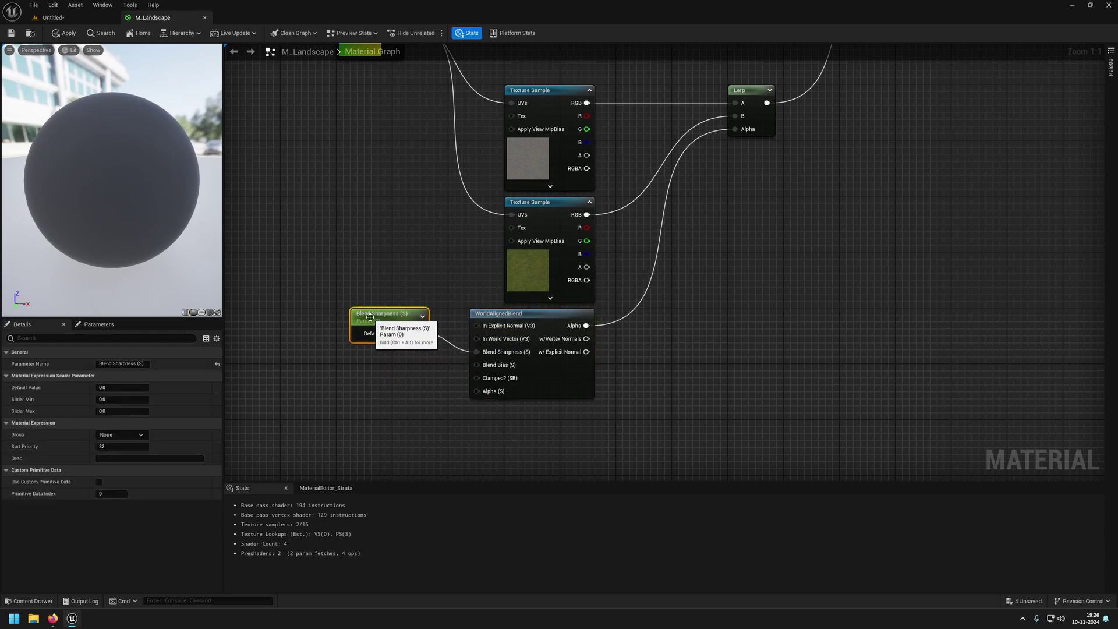
{"action": "right_click", "coordinate": [485, 370]}
{"action": "left_click", "coordinate": [515, 428]}
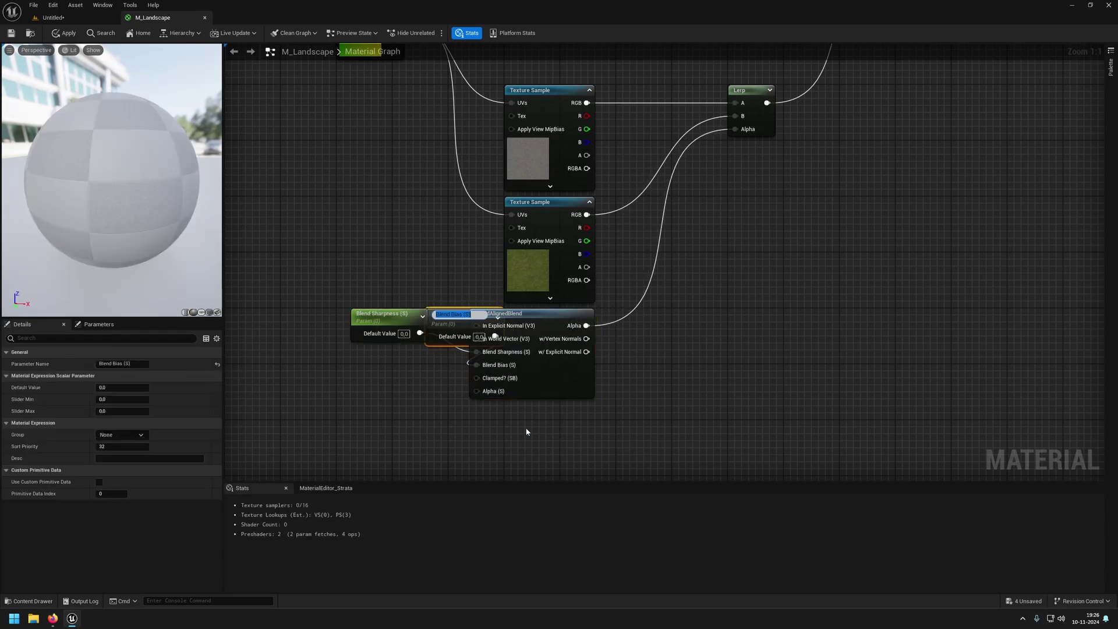
{"action": "left_click_drag", "start_coordinate": [454, 319], "coordinate": [379, 366]}
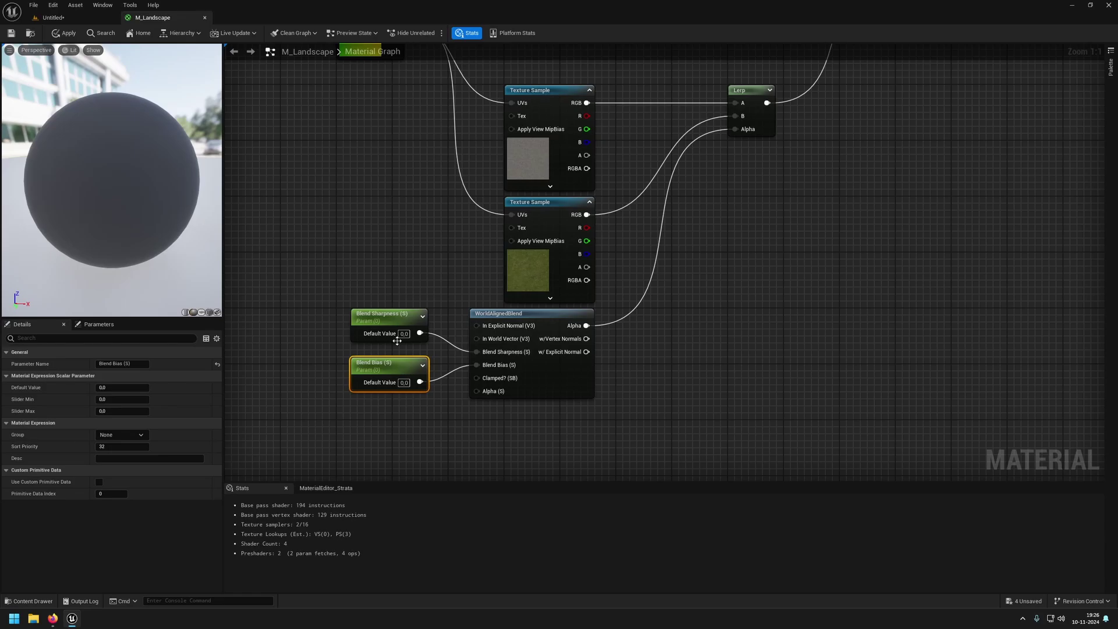
Set the default value of Blend Sharpness to 20 and of Blend Bias to -8.
{"action": "type", "text": "20"}
{"action": "key", "text": "Return"}
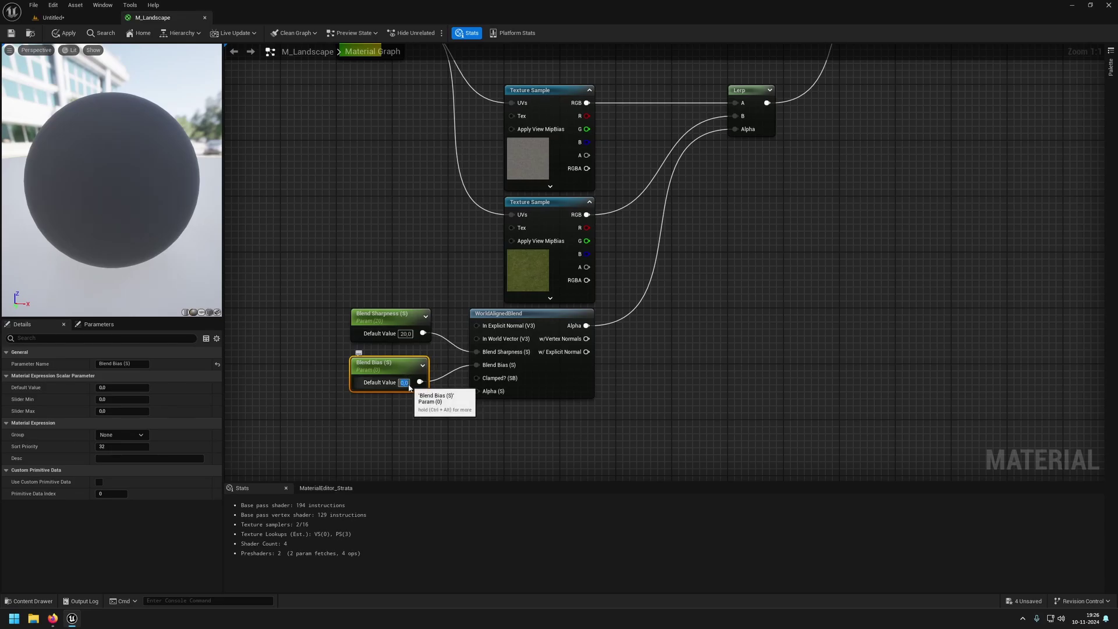
{"action": "left_click", "coordinate": [409, 385]}
{"action": "type", "text": "-8"}
{"action": "key", "text": "Return"}
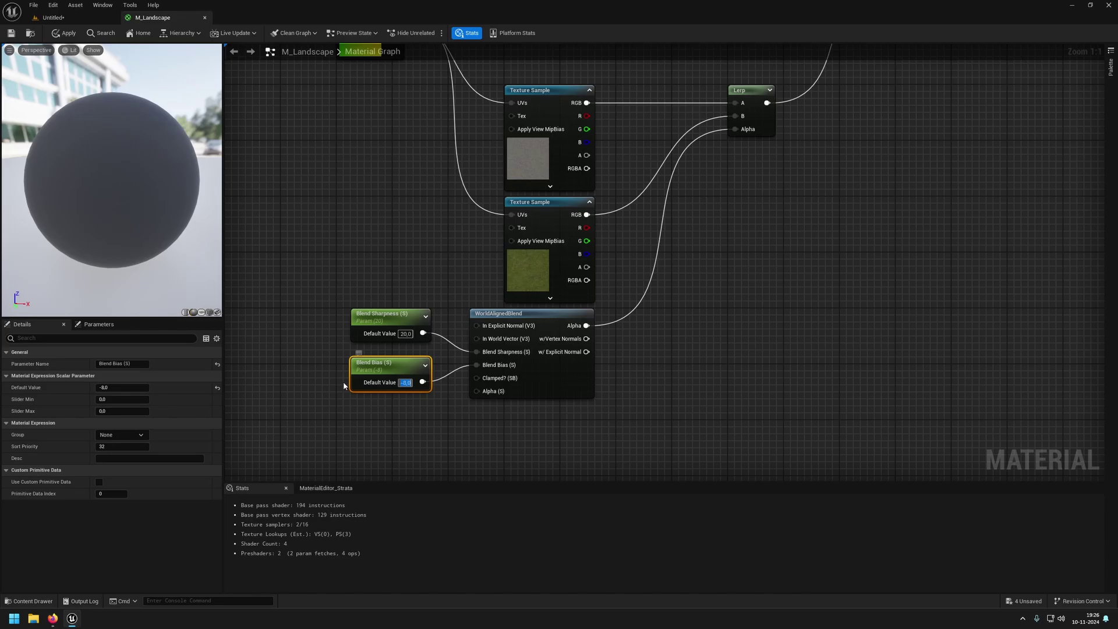
Apply the M_Landscape graph changes to the material.
{"action": "right_click_drag", "start_coordinate": [660, 326], "coordinate": [519, 384]}
{"action": "right_click_drag", "start_coordinate": [630, 328], "coordinate": [740, 335]}
{"action": "left_click", "coordinate": [66, 35]}
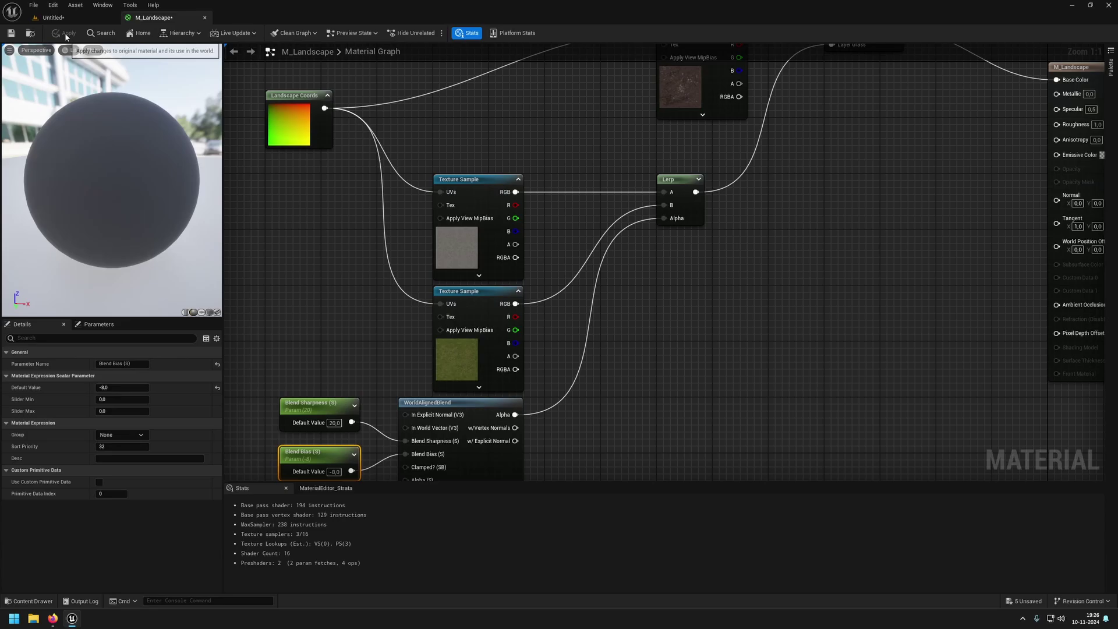
Return to the level's landscape paint mode and assign Dirt_LayerInfo to the Dirt target layer.
{"action": "left_click", "coordinate": [68, 16]}
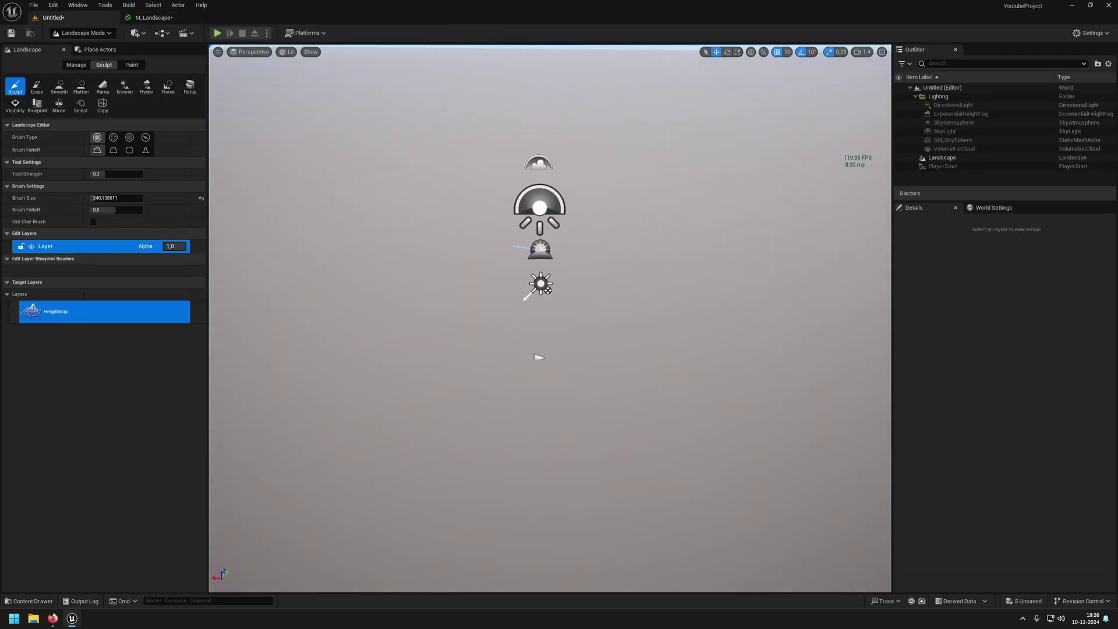
{"action": "left_click", "coordinate": [131, 64]}
{"action": "left_click", "coordinate": [81, 323]}
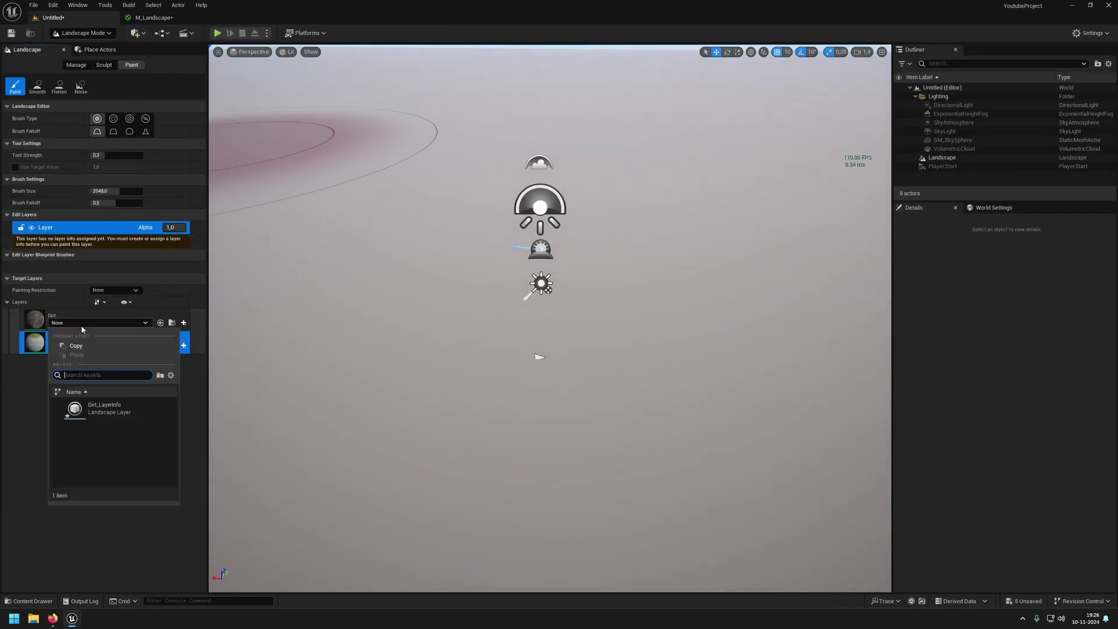
{"action": "left_click", "coordinate": [110, 408]}
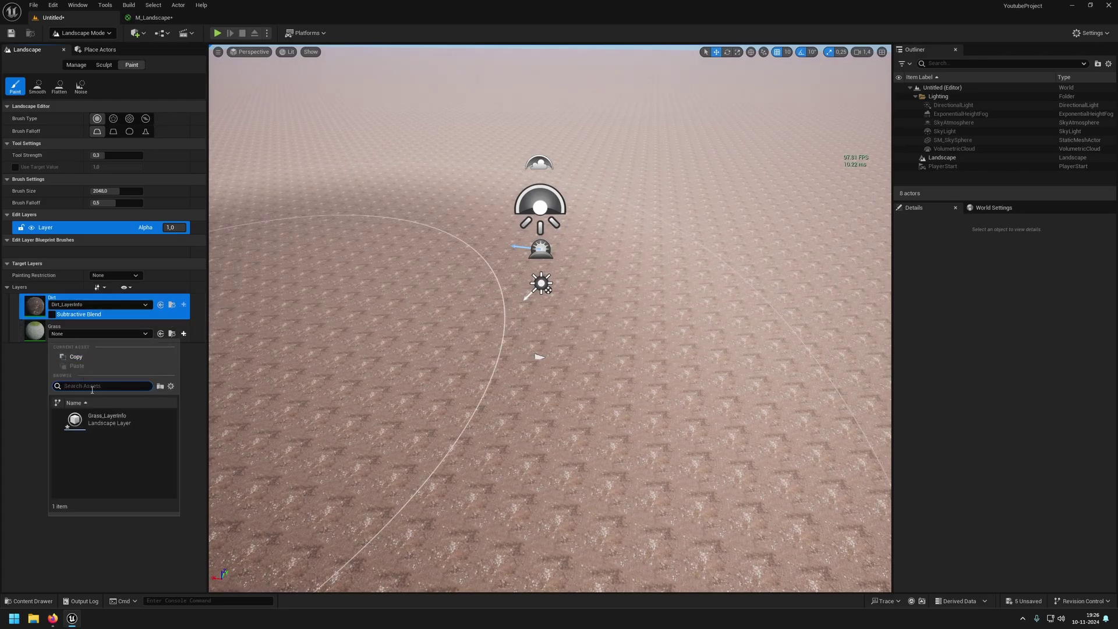
Assign Grass_LayerInfo to the Grass target layer, and sculpt a few raised hills into the landscape.
{"action": "left_click", "coordinate": [104, 423]}
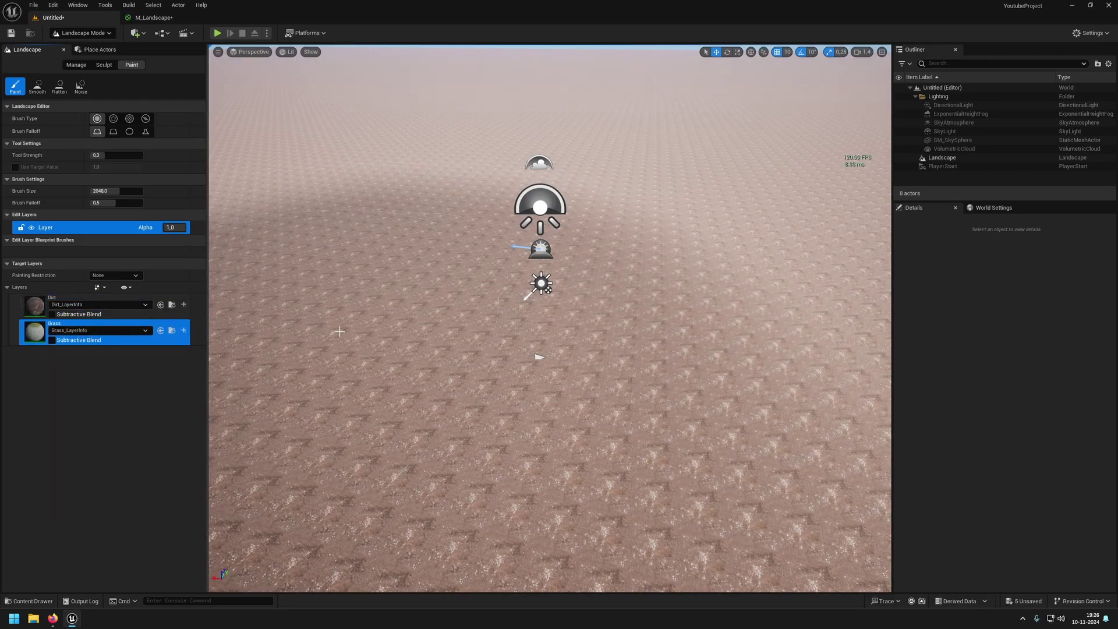
{"action": "right_click_drag", "start_coordinate": [466, 329], "coordinate": [346, 329]}
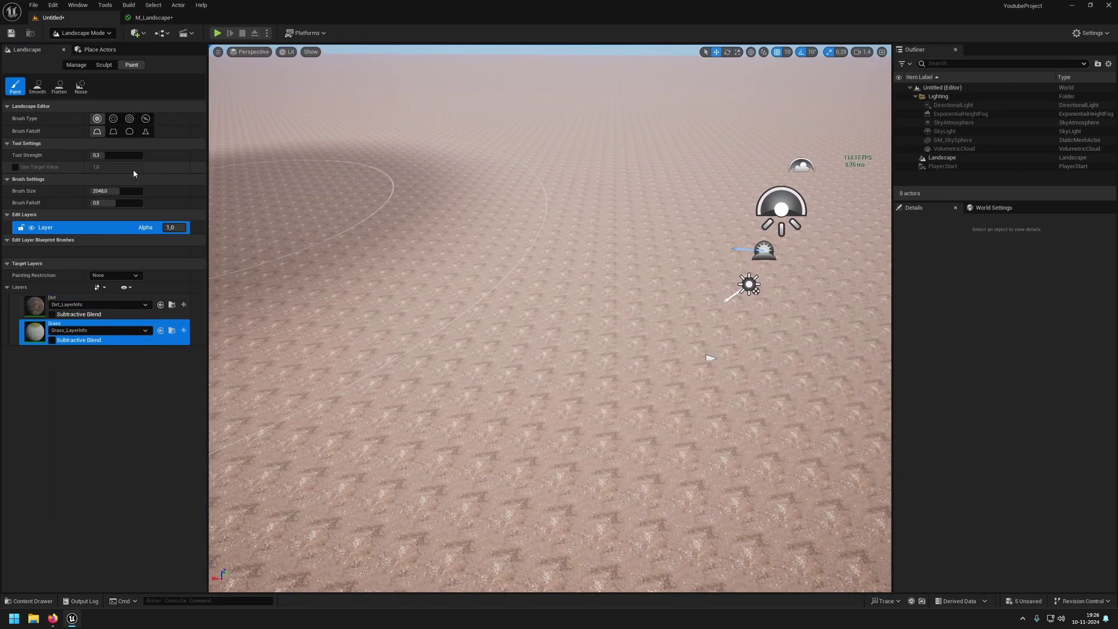
{"action": "left_click", "coordinate": [106, 66]}
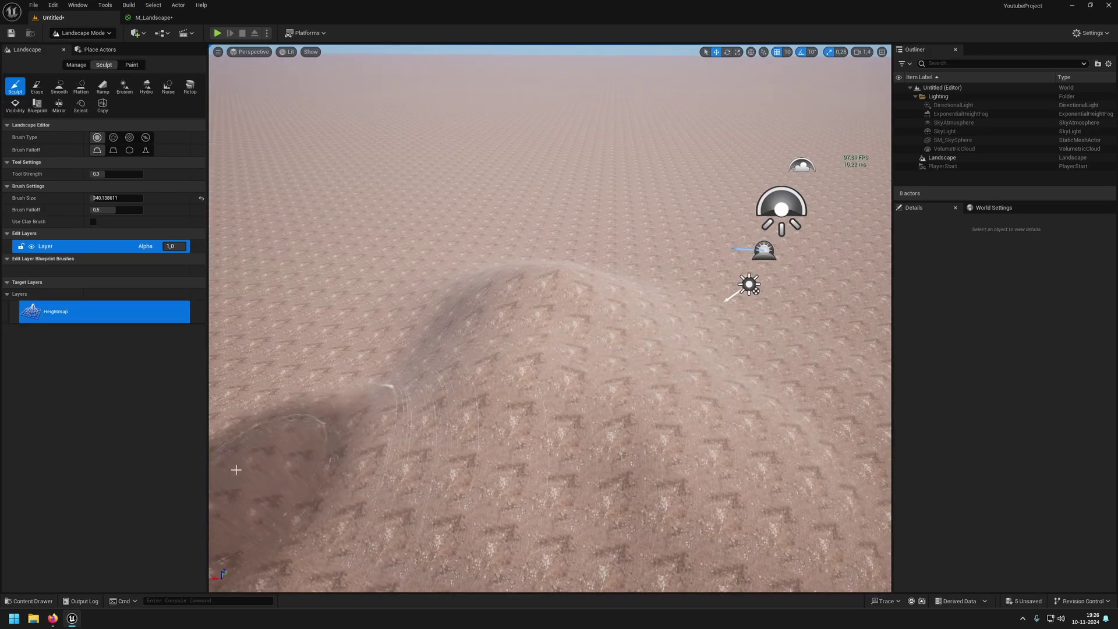
{"action": "mouse_move", "coordinate": [281, 351]}
{"action": "right_mouse_down"}
{"action": "mouse_move", "coordinate": [513, 335]}
{"action": "mouse_move", "coordinate": [681, 261]}
{"action": "right_mouse_up"}
Paint the Grass layer over a large round area covering the sculpted hills and inspect how it blends on the slopes.
{"action": "left_click", "coordinate": [132, 65]}
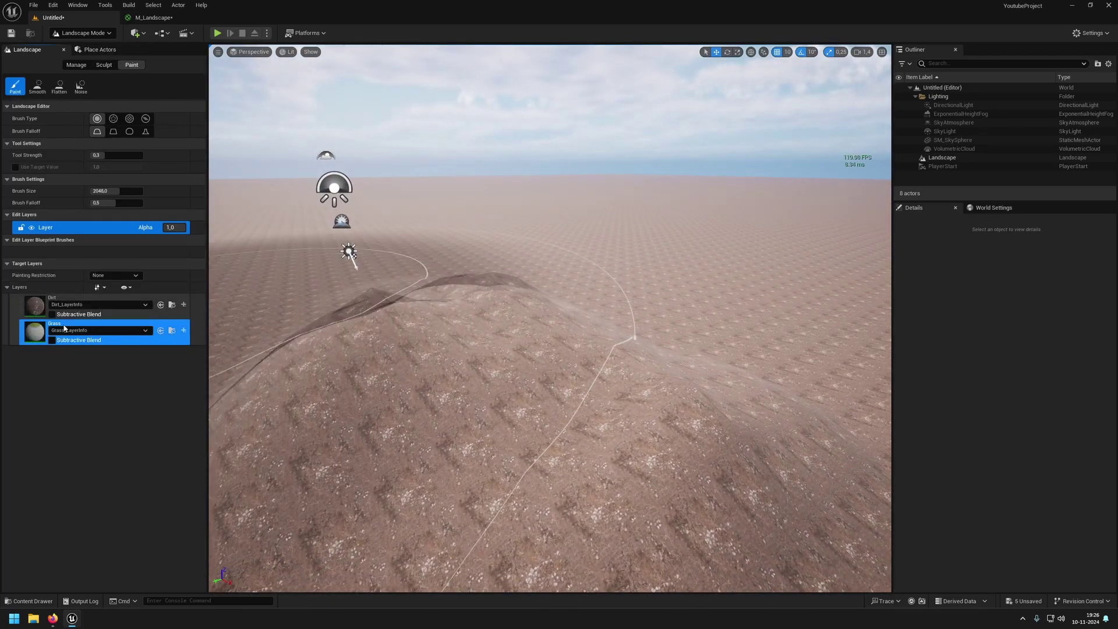
{"action": "mouse_move", "coordinate": [528, 321]}
{"action": "right_mouse_down"}
{"action": "mouse_move", "coordinate": [558, 344]}
{"action": "mouse_move", "coordinate": [524, 349]}
{"action": "mouse_move", "coordinate": [495, 291]}
{"action": "mouse_move", "coordinate": [495, 326]}
{"action": "mouse_move", "coordinate": [513, 291]}
{"action": "mouse_move", "coordinate": [559, 279]}
{"action": "mouse_move", "coordinate": [570, 308]}
{"action": "mouse_move", "coordinate": [518, 300]}
{"action": "mouse_move", "coordinate": [518, 350]}
{"action": "mouse_move", "coordinate": [524, 291]}
{"action": "mouse_move", "coordinate": [512, 373]}
{"action": "mouse_move", "coordinate": [489, 396]}
{"action": "right_mouse_up"}
{"action": "key", "text": "w"}
{"action": "key", "text": "s"}
{"action": "key", "text": "w"}
{"action": "key", "text": "s"}
{"action": "key", "text": "s"}
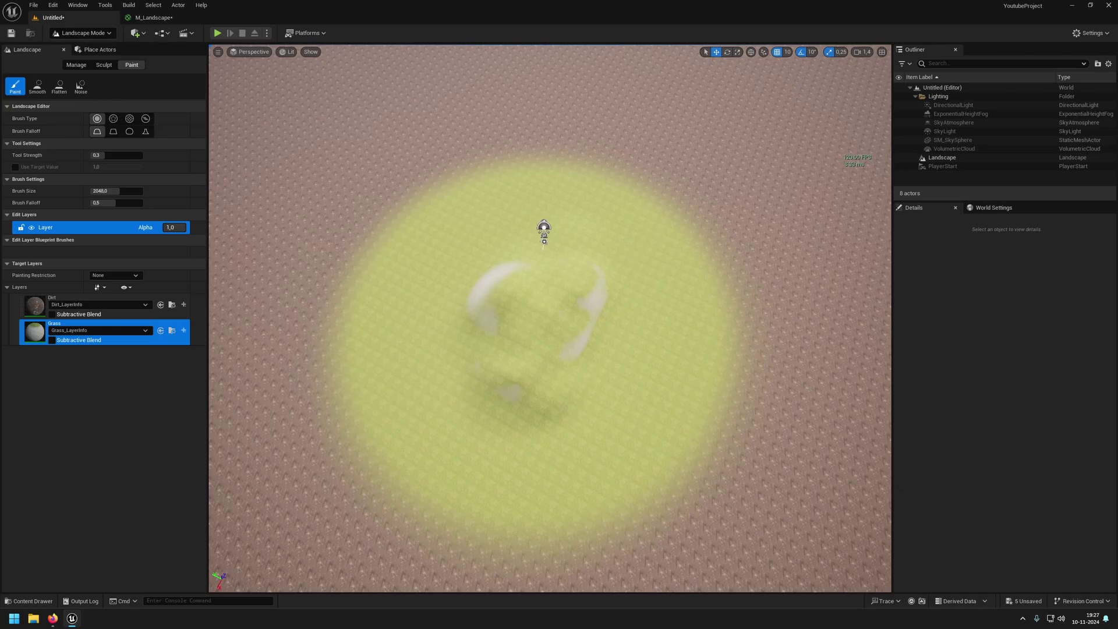
{"action": "right_click_drag", "start_coordinate": [588, 471], "coordinate": [308, 425]}
{"action": "key", "text": "w"}
{"action": "key", "text": "d"}
{"action": "key", "text": "w"}
{"action": "key", "text": "s"}
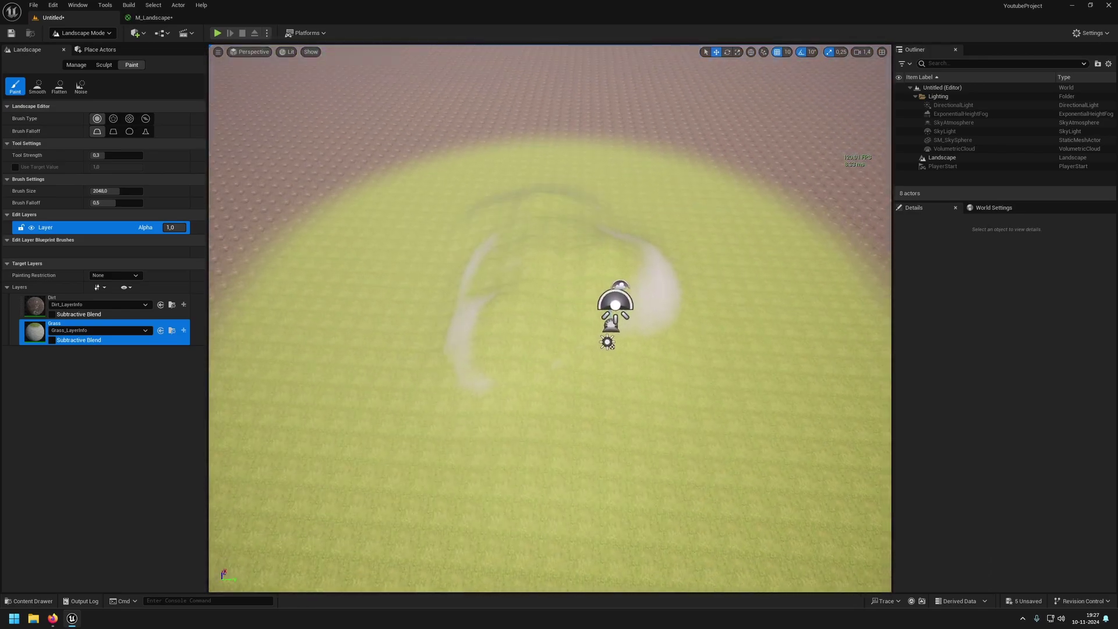
{"action": "right_click_drag", "start_coordinate": [566, 416], "coordinate": [565, 407]}
Return to the M_Landscape material graph and add a LandscapeGrassOutput node in the empty area below the main material node.
{"action": "left_click", "coordinate": [170, 21]}
{"action": "right_click_drag", "start_coordinate": [515, 230], "coordinate": [523, 237]}
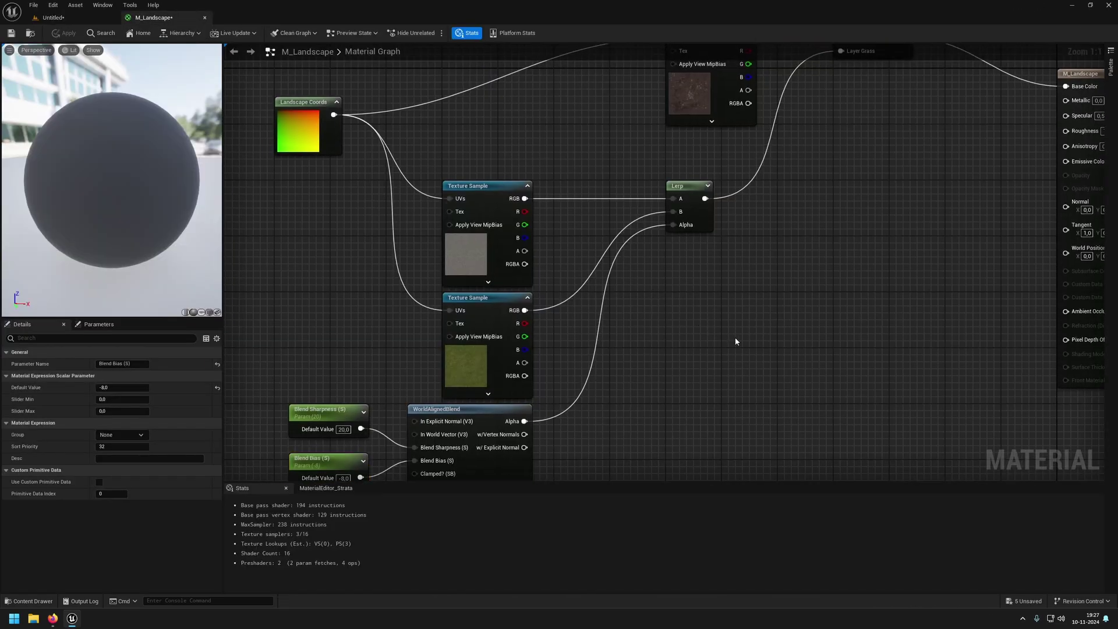
{"action": "left_click", "coordinate": [795, 372]}
{"action": "right_click_drag", "start_coordinate": [805, 376], "coordinate": [552, 211]}
{"action": "right_click_drag", "start_coordinate": [569, 311], "coordinate": [536, 356]}
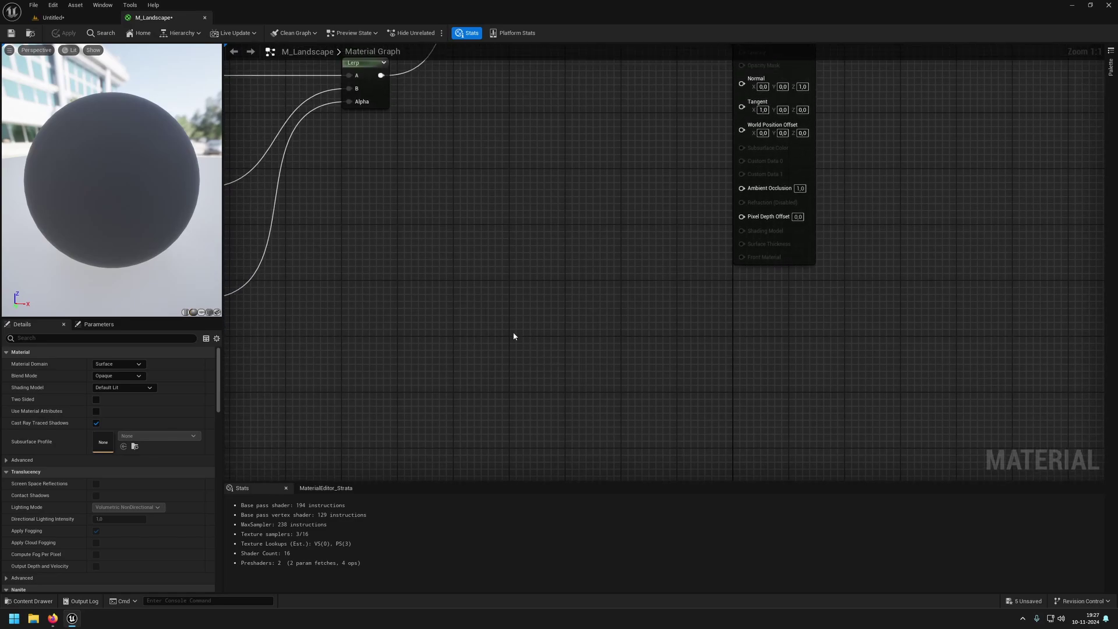
{"action": "right_click", "coordinate": [514, 336]}
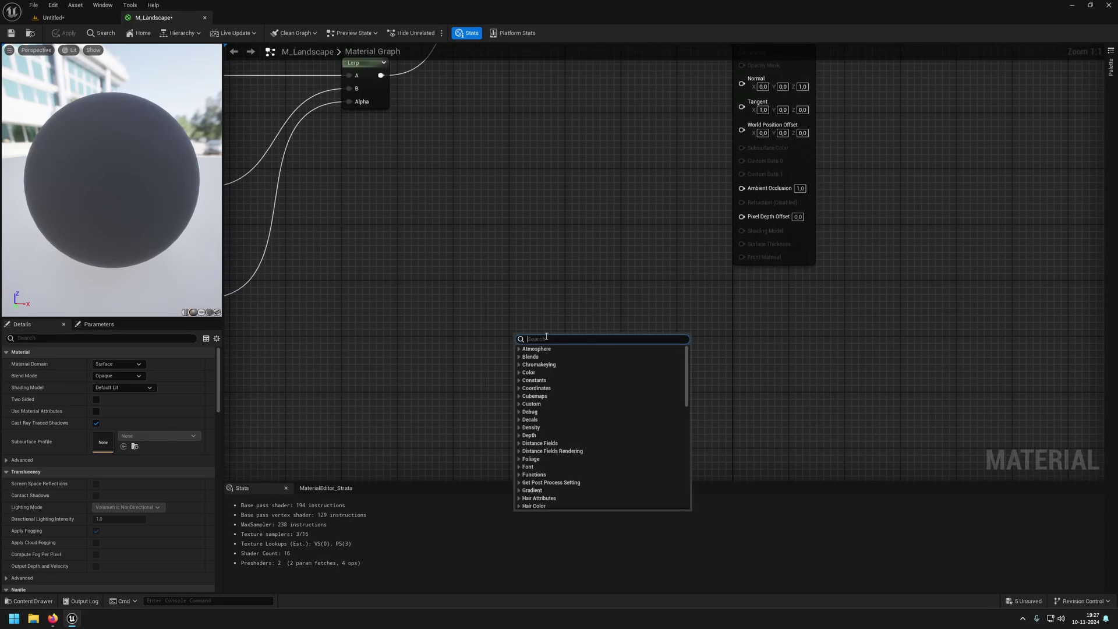
{"action": "type", "text": "landscape"}
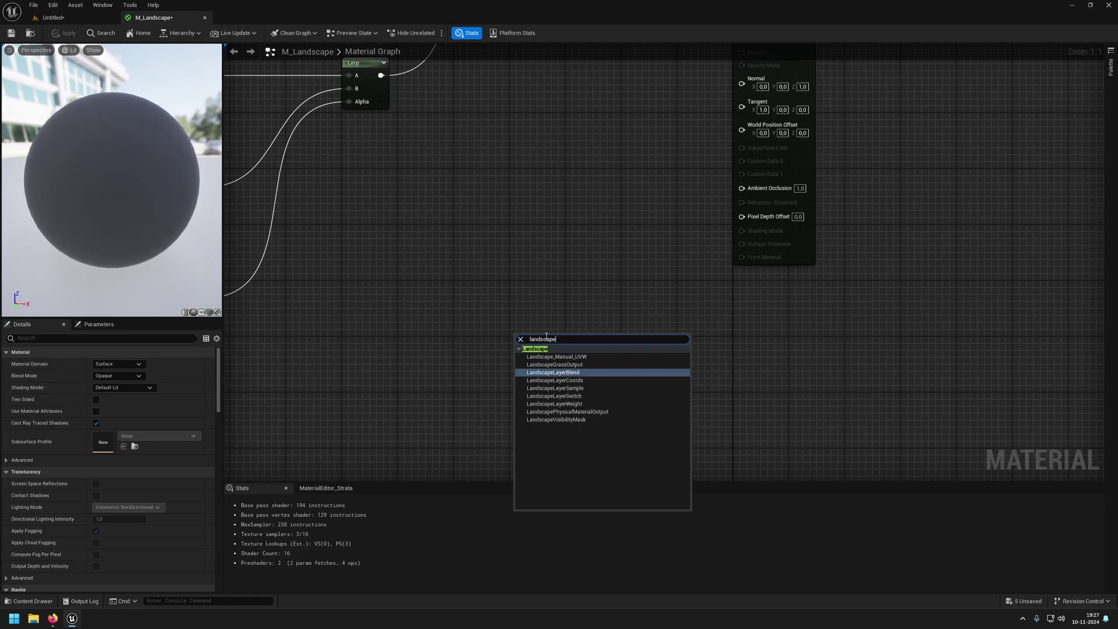
{"action": "type", "text": " gras"}
{"action": "key", "text": "Return"}
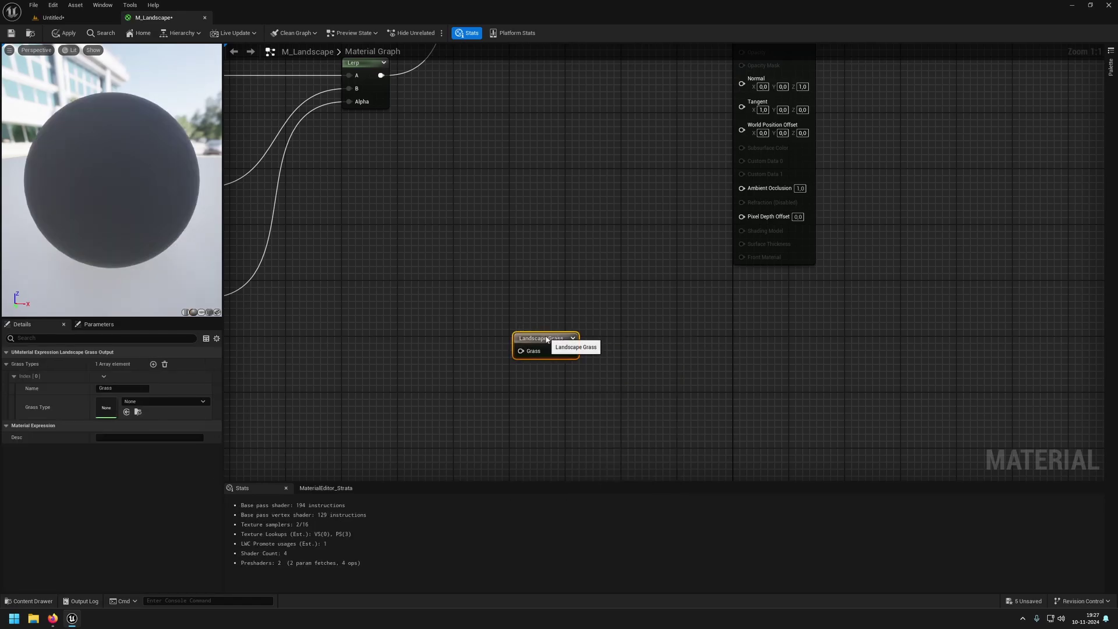
{"action": "left_click_drag", "start_coordinate": [547, 339], "coordinate": [538, 341]}
Add a LandscapeLayerSample node with the parameter name Grass beside the Landscape Grass node.
{"action": "left_click", "coordinate": [427, 351]}
{"action": "right_click_drag", "start_coordinate": [428, 351], "coordinate": [607, 367]}
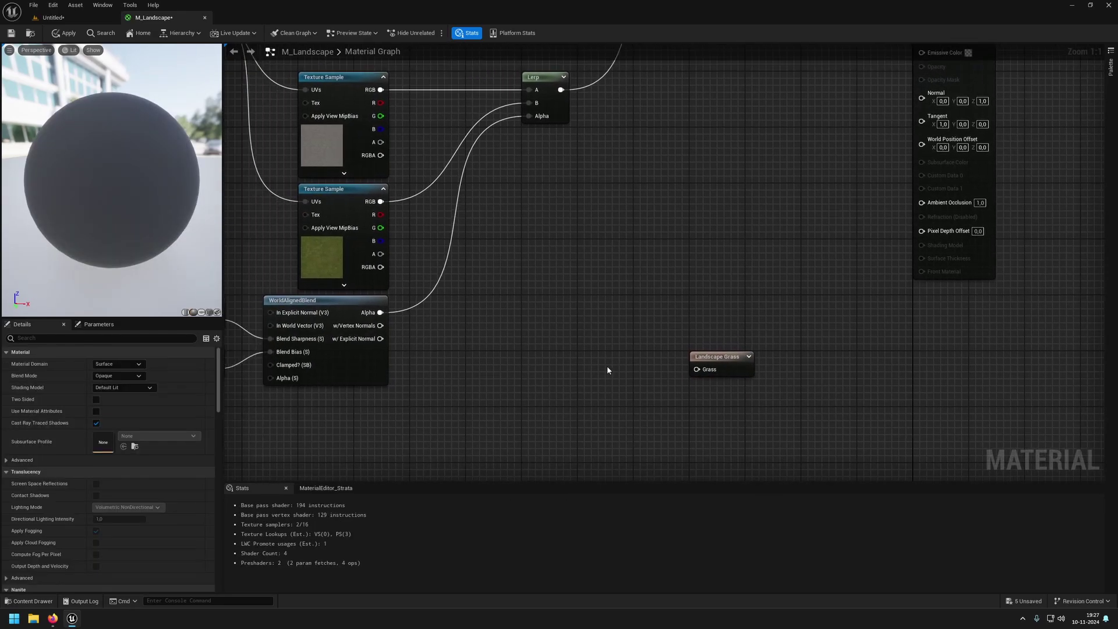
{"action": "right_click", "coordinate": [584, 370]}
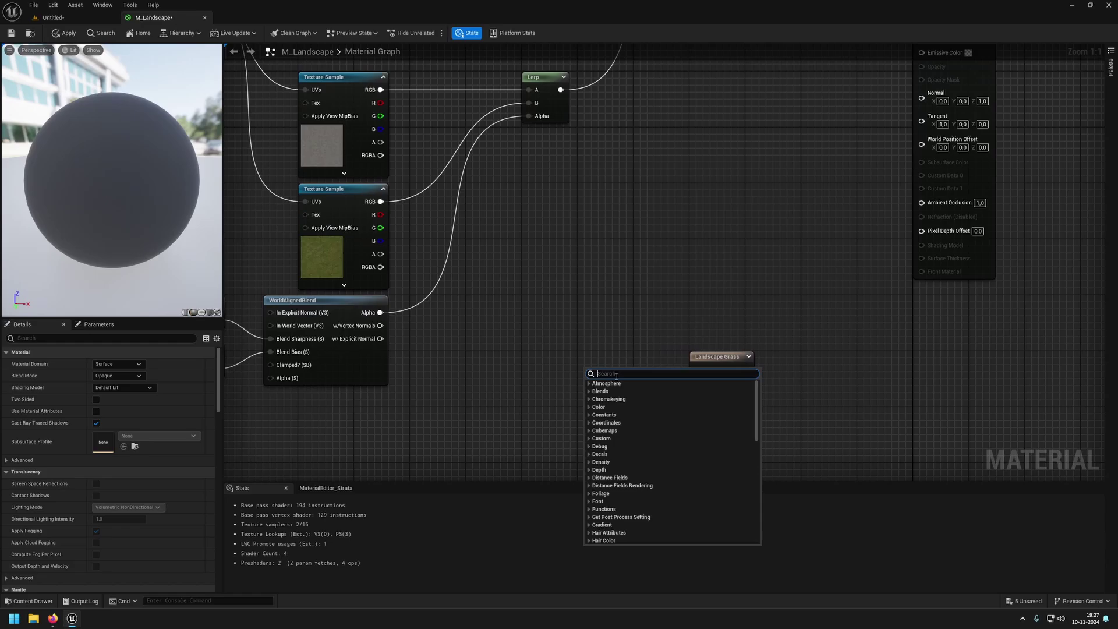
{"action": "type", "text": "landscape"}
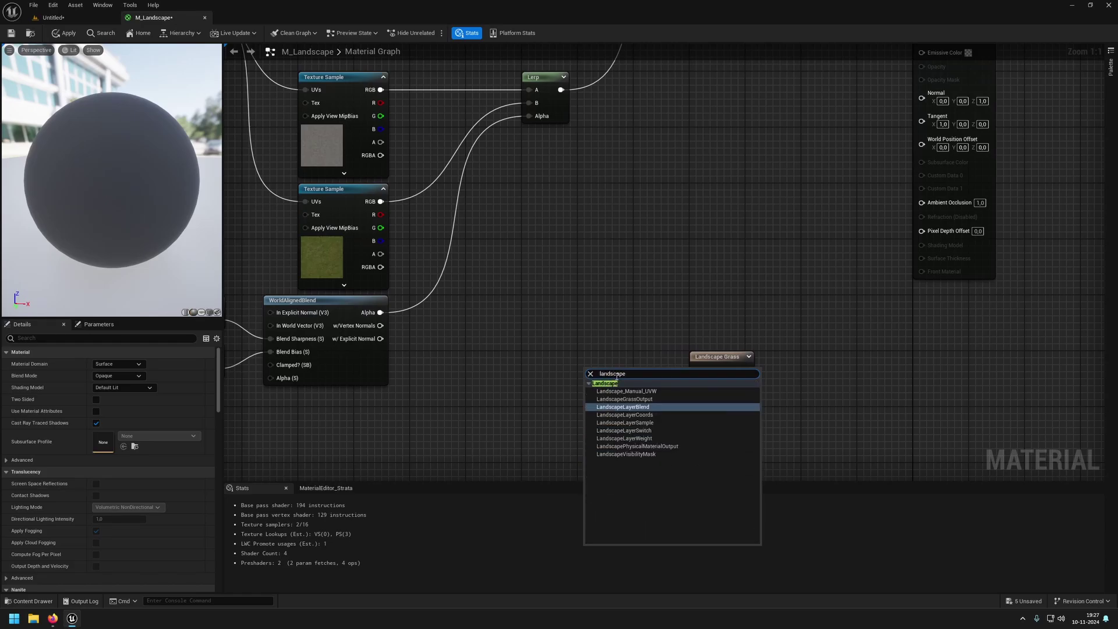
{"action": "key", "text": "Down"}
{"action": "key", "text": "Down"}
{"action": "key", "text": "Return"}
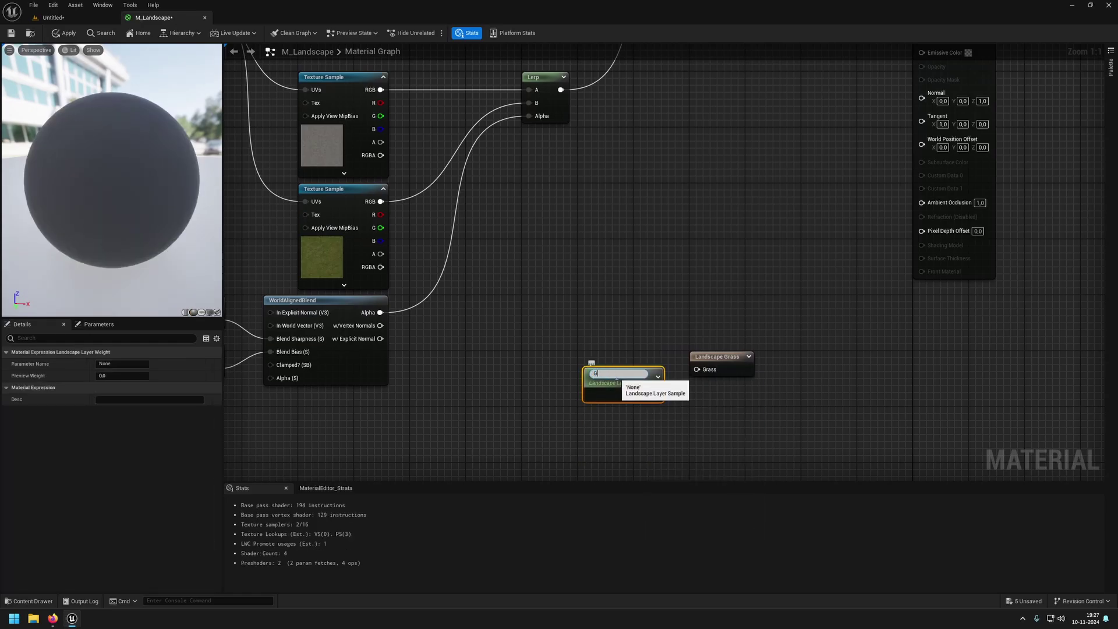
{"action": "left_click_drag", "start_coordinate": [616, 377], "coordinate": [599, 361]}
Name the Landscape Grass node's grass type entry GrassType and check which Grass Type assets are available.
{"action": "left_click", "coordinate": [723, 362]}
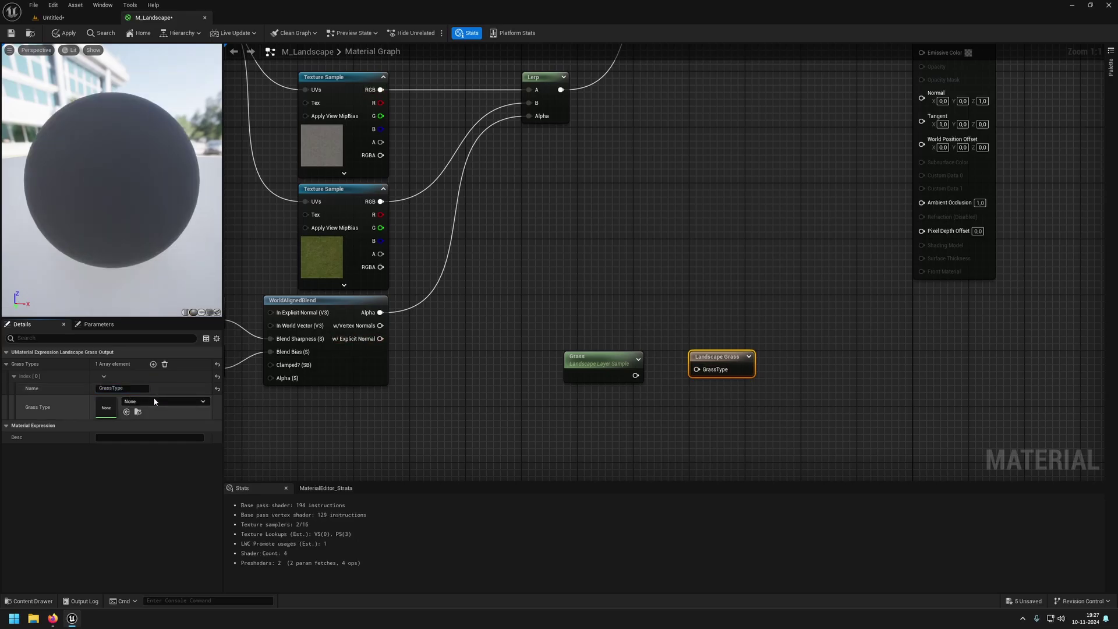
{"action": "left_click", "coordinate": [154, 400]}
{"action": "left_click", "coordinate": [152, 401]}
Create a Landscape Grass Type asset in the Content folder, keeping its default name.
{"action": "left_click", "coordinate": [39, 600]}
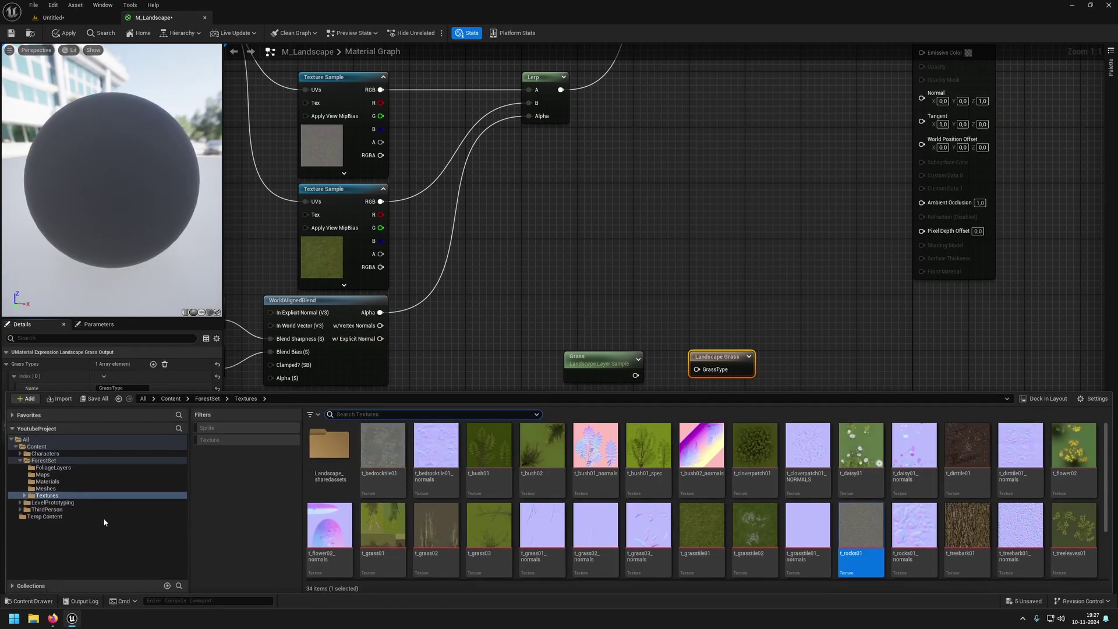
{"action": "left_click", "coordinate": [36, 446]}
{"action": "right_click", "coordinate": [673, 491]}
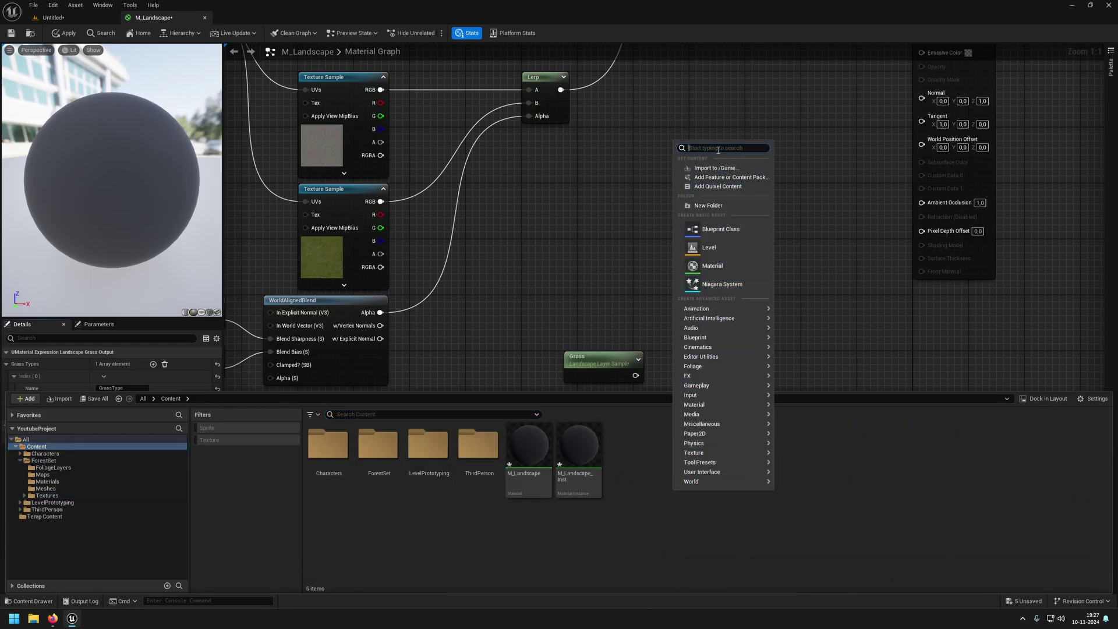
{"action": "type", "text": "grass"}
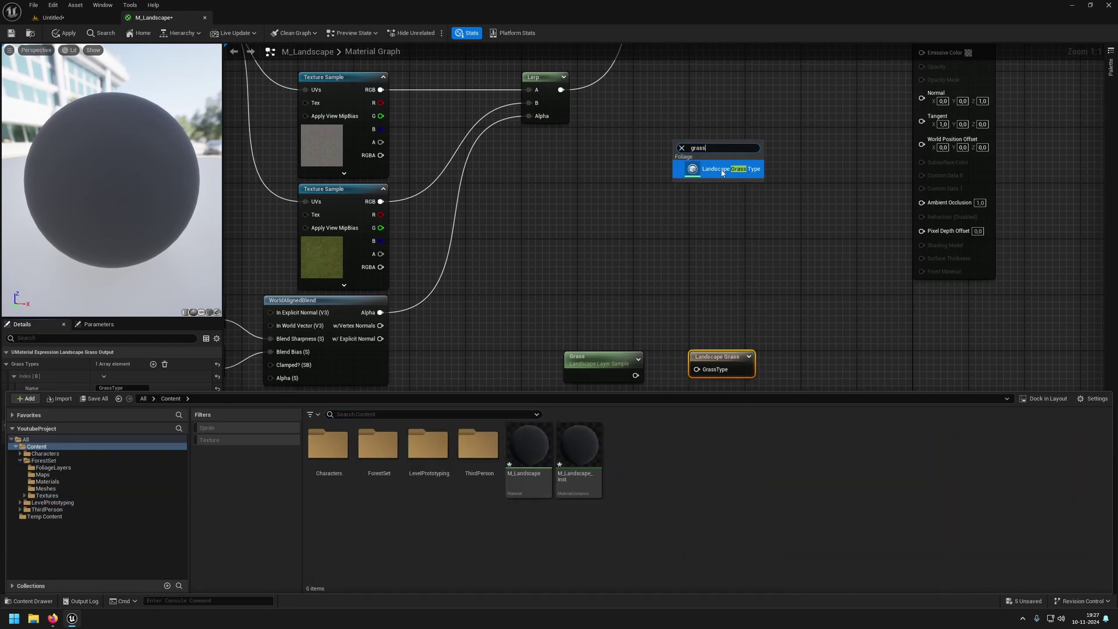
{"action": "left_click", "coordinate": [722, 171]}
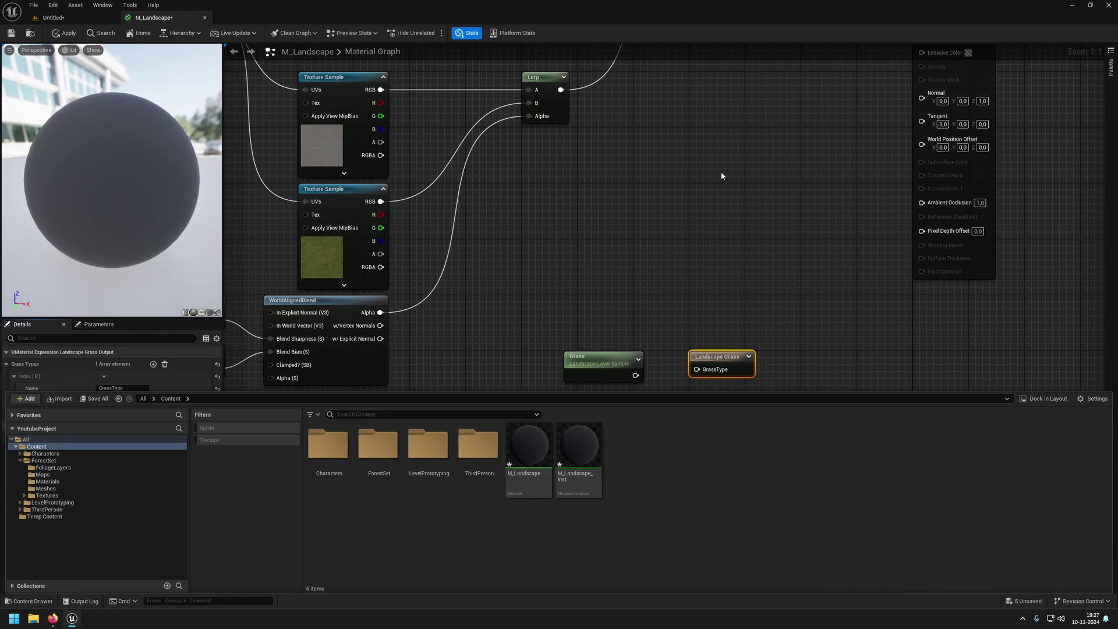
{"action": "key", "text": "Return"}
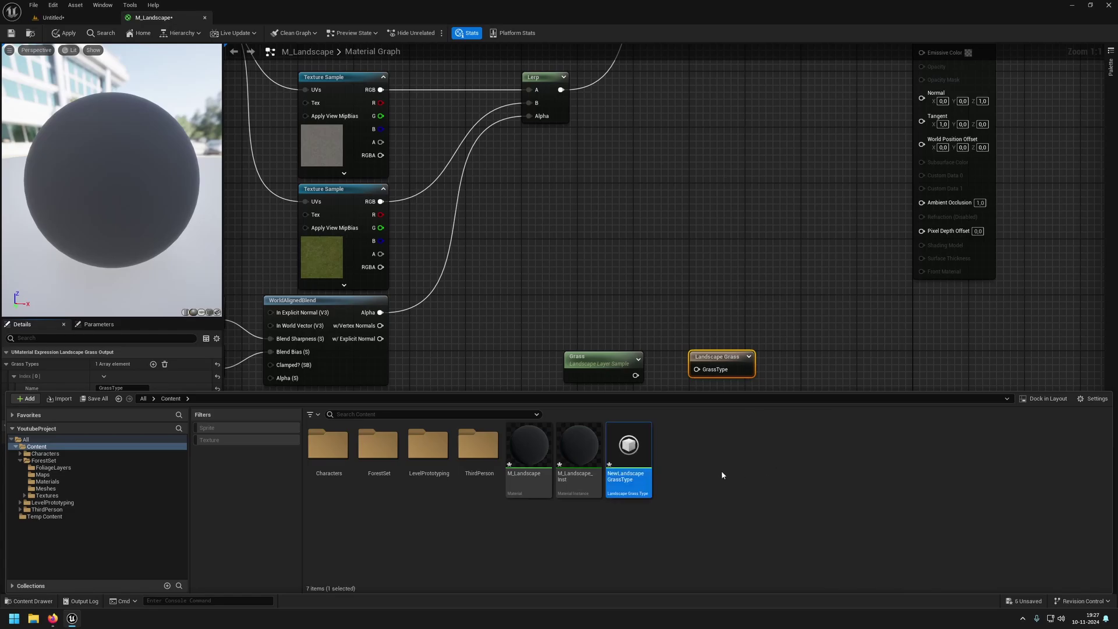
Add one grass variety to the new grass type asset with SM_Grass01 as its Grass Mesh, and close the asset.
{"action": "double_click", "coordinate": [621, 462]}
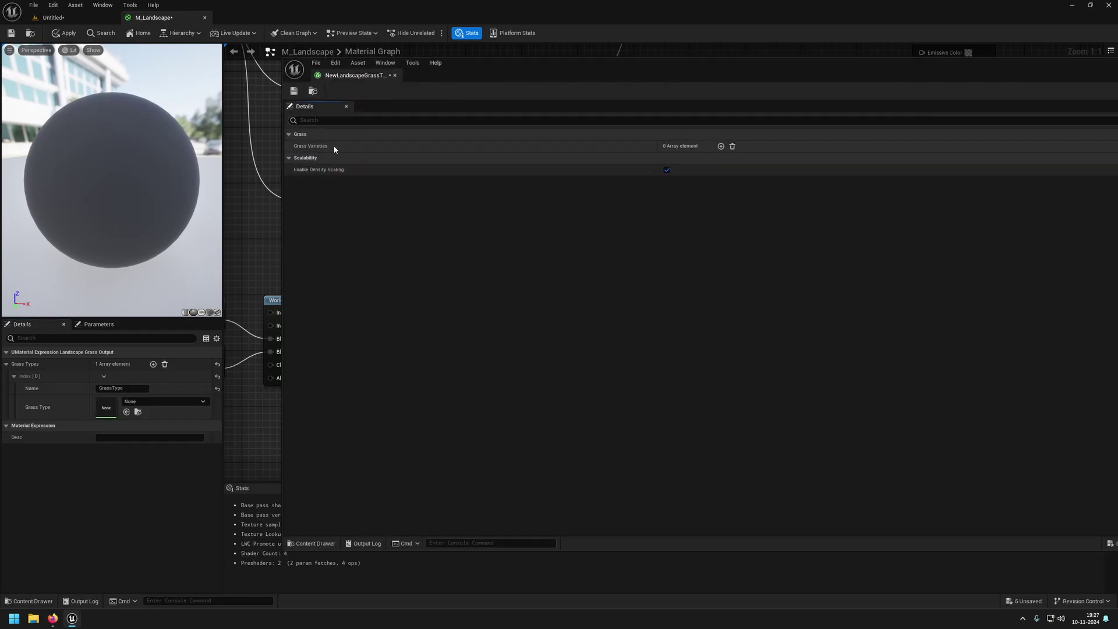
{"action": "left_click", "coordinate": [720, 146]}
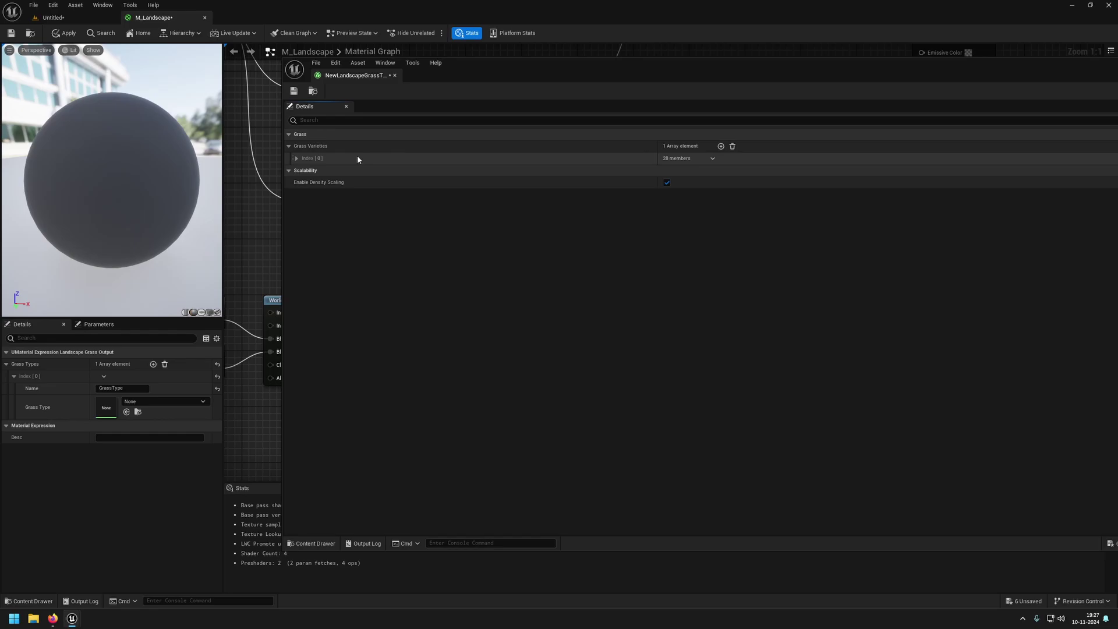
{"action": "left_click", "coordinate": [297, 158]}
{"action": "left_click", "coordinate": [725, 172]}
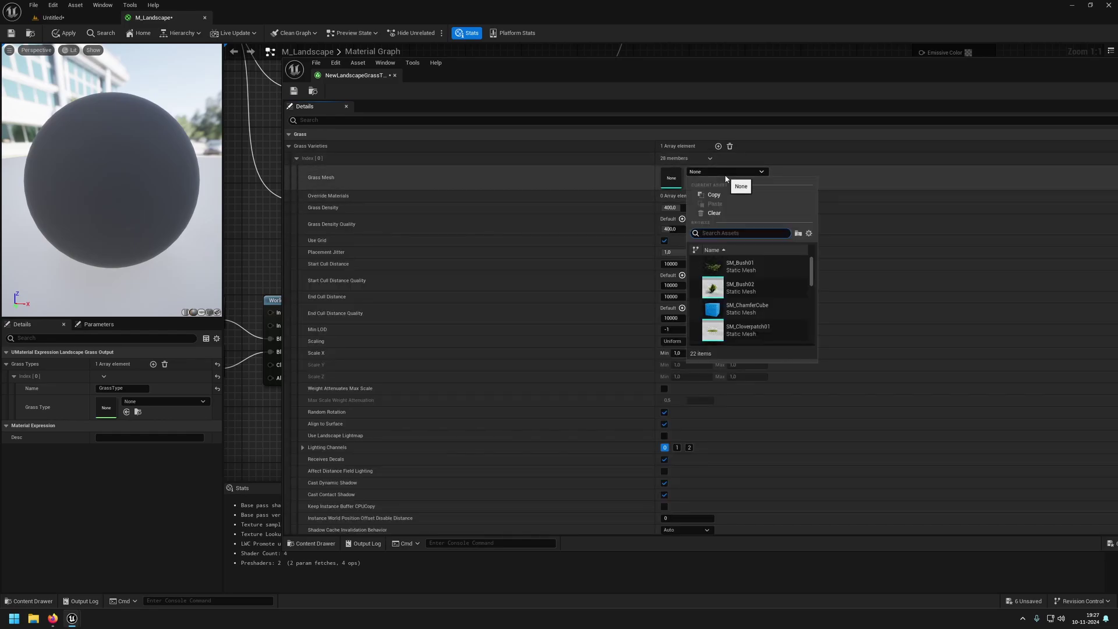
{"action": "scroll", "coordinate": [763, 286], "scroll_direction": "down", "scroll_amount": 3}
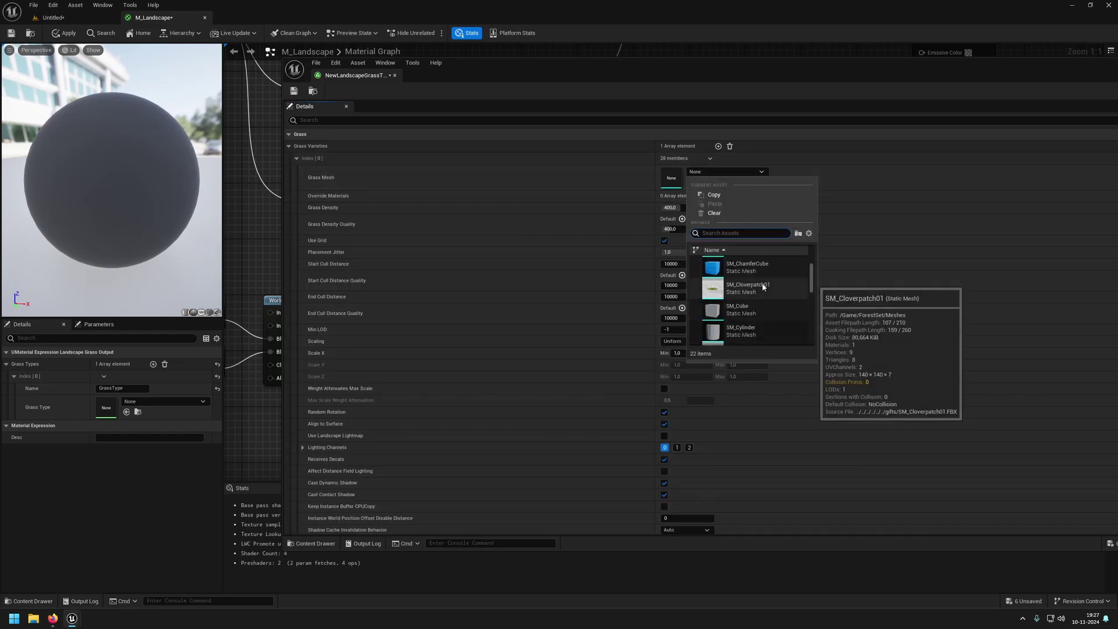
{"action": "scroll", "coordinate": [761, 285], "scroll_direction": "down", "scroll_amount": 1}
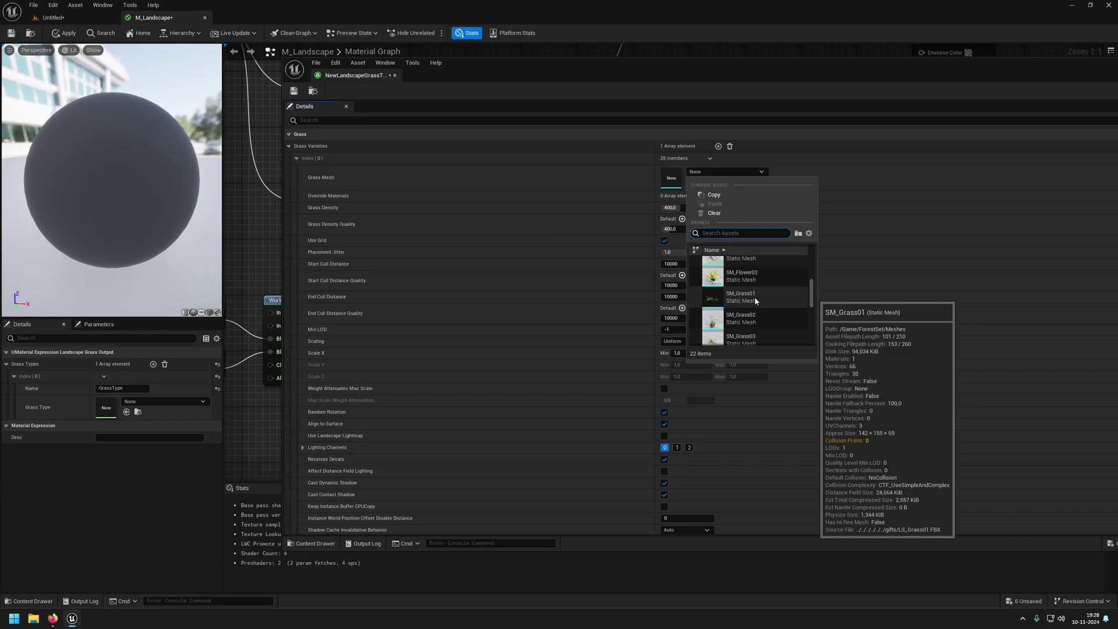
{"action": "left_click", "coordinate": [757, 296]}
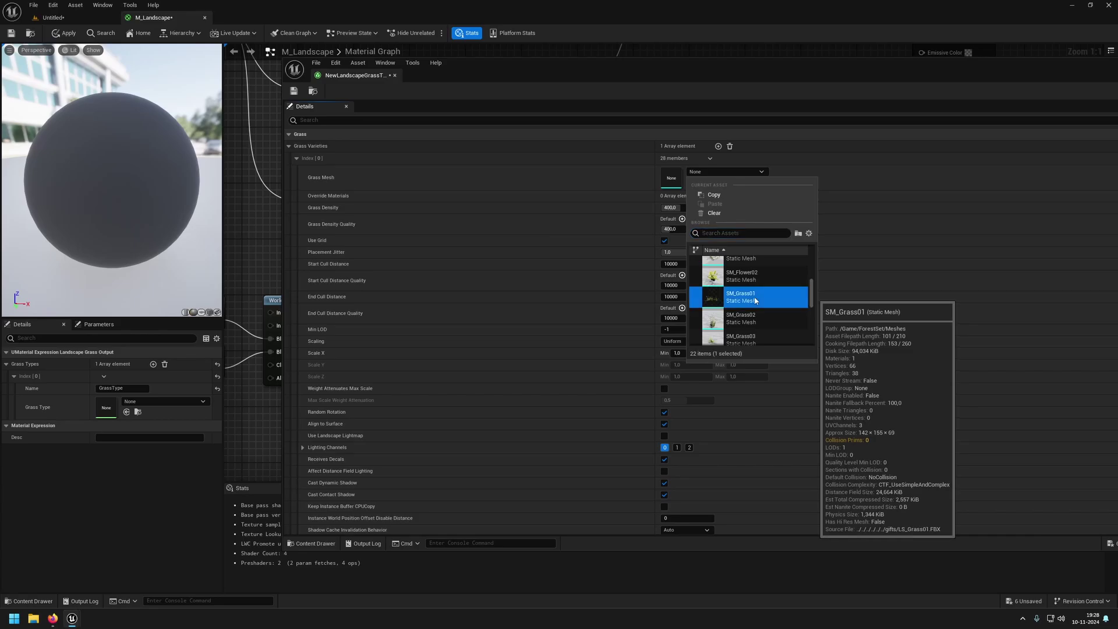
{"action": "left_click", "coordinate": [394, 76]}
Connect the Grass layer sample to the Landscape Grass node's GrassType input and assign NewLandscapeGrassType as its Grass Type.
{"action": "right_click_drag", "start_coordinate": [711, 319], "coordinate": [629, 293]}
{"action": "left_click_drag", "start_coordinate": [549, 352], "coordinate": [564, 352]}
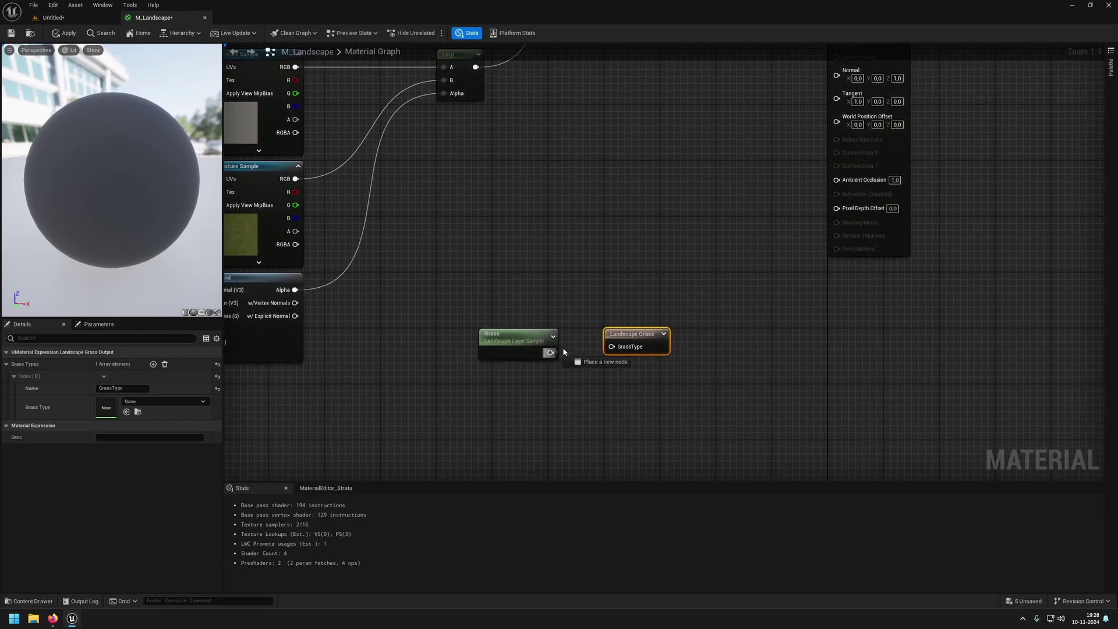
{"action": "left_click", "coordinate": [164, 401]}
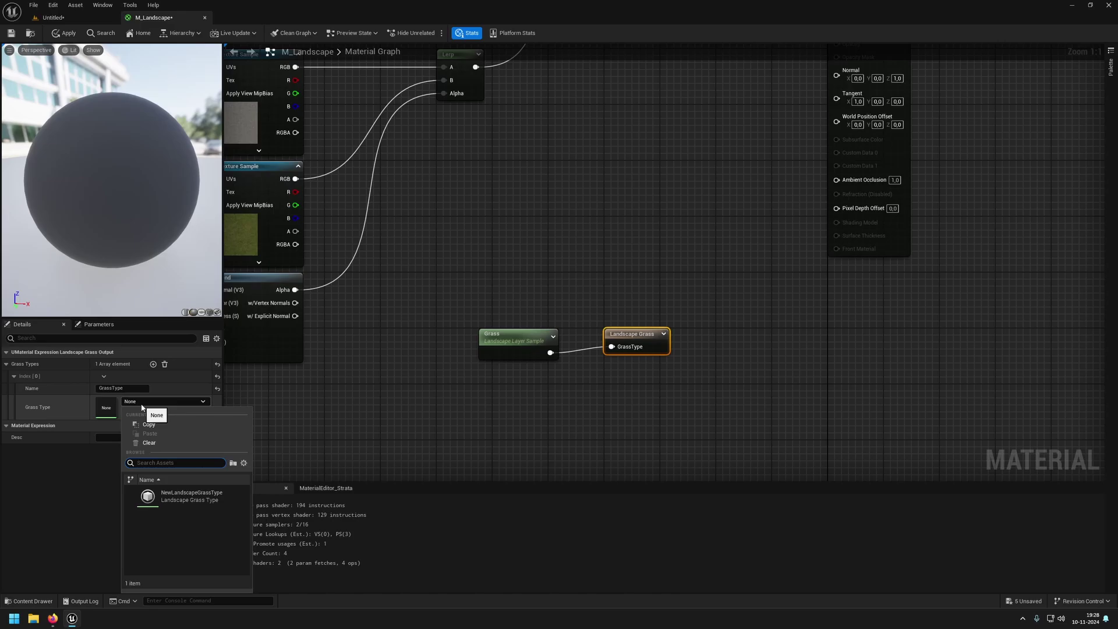
{"action": "left_click", "coordinate": [194, 495]}
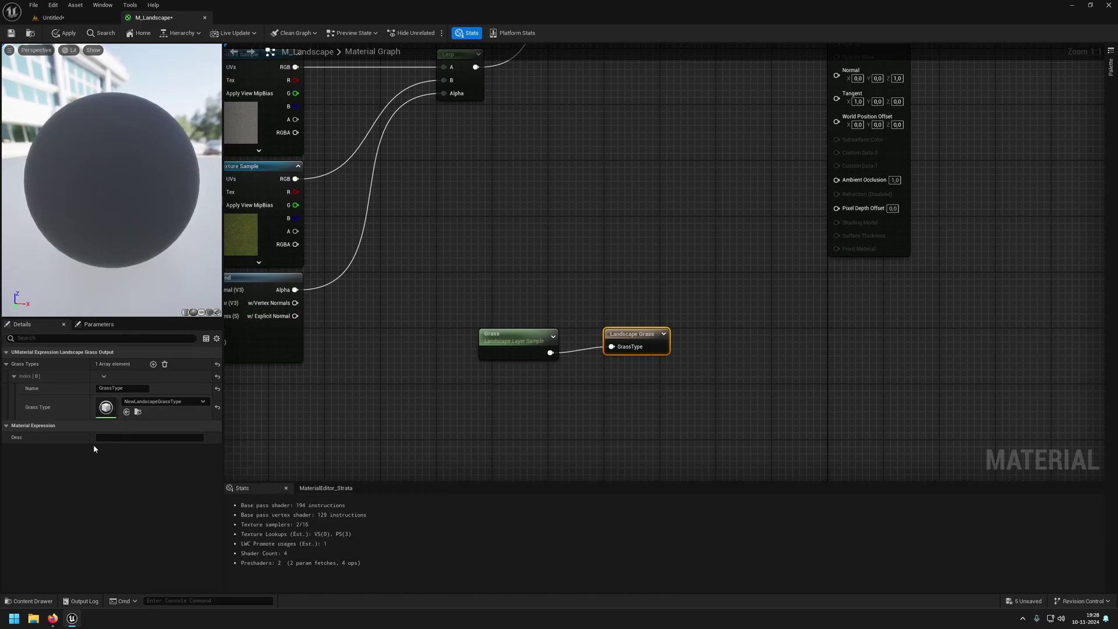
Apply the material changes and return to the level to inspect the grass on the painted hills.
{"action": "left_click", "coordinate": [65, 32]}
{"action": "left_click", "coordinate": [58, 18]}
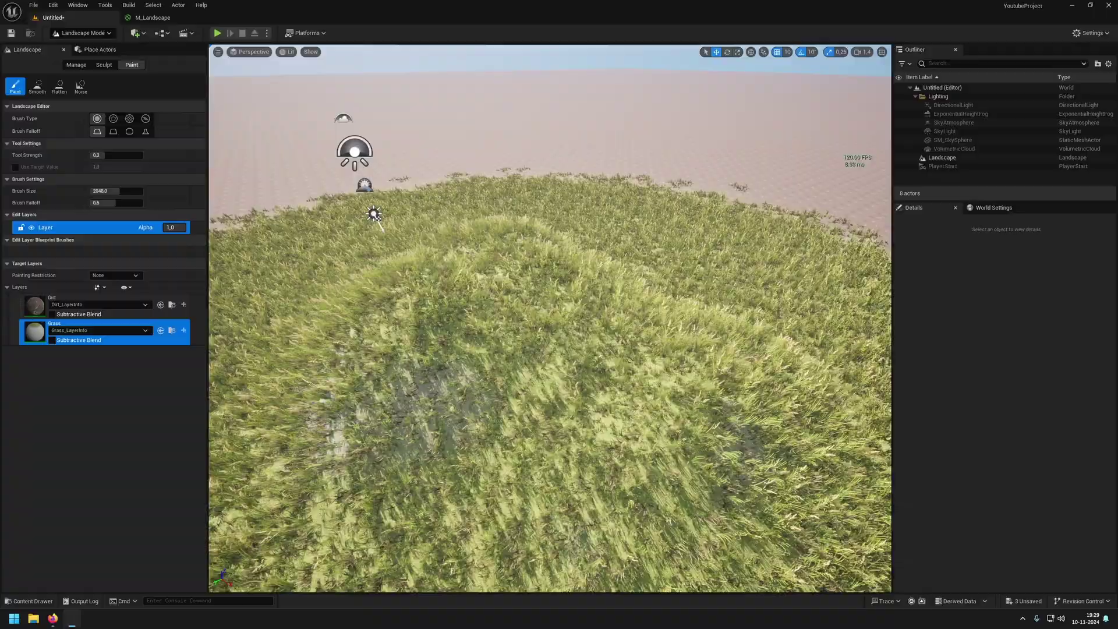
{"action": "mouse_move", "coordinate": [611, 319]}
{"action": "right_mouse_down"}
{"action": "mouse_move", "coordinate": [577, 294]}
{"action": "mouse_move", "coordinate": [530, 326]}
{"action": "mouse_move", "coordinate": [675, 303]}
{"action": "mouse_move", "coordinate": [503, 318]}
{"action": "mouse_move", "coordinate": [547, 274]}
{"action": "mouse_move", "coordinate": [618, 280]}
{"action": "mouse_move", "coordinate": [524, 227]}
{"action": "mouse_move", "coordinate": [612, 320]}
{"action": "right_mouse_up"}
{"action": "right_click", "coordinate": [611, 320]}
{"action": "key", "text": "w"}
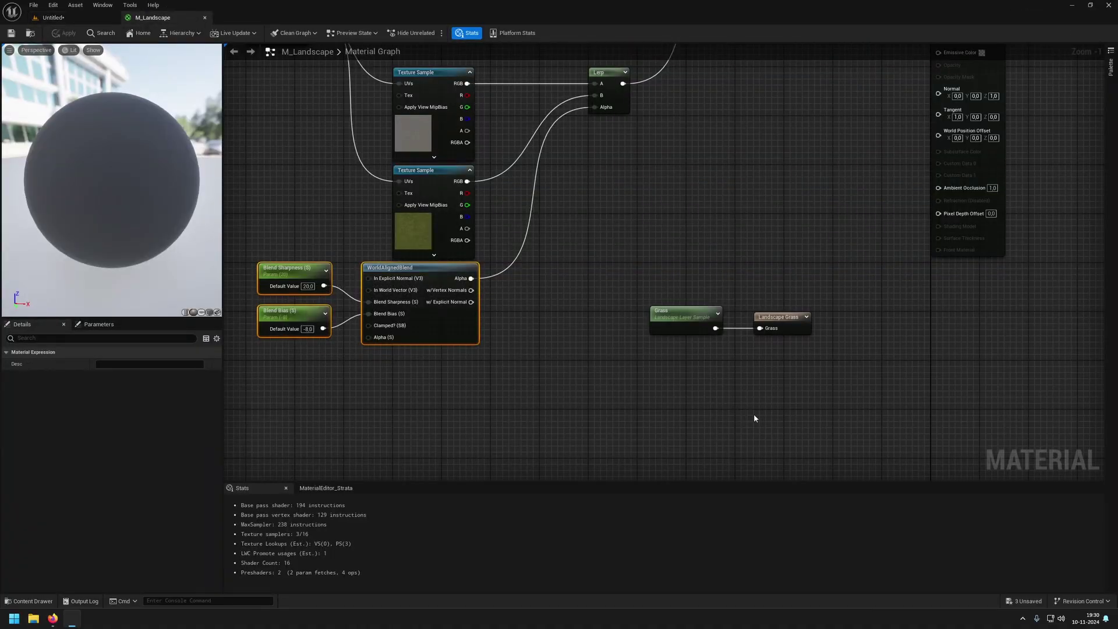
Paste a copy of WorldAlignedBlend with its Blend Sharpness and Blend Bias parameters below the Grass layer sample in M_Landscape.
{"action": "key", "text": "ctrl+v"}
{"action": "left_click_drag", "start_coordinate": [606, 382], "coordinate": [651, 364]}
{"action": "right_click_drag", "start_coordinate": [840, 382], "coordinate": [549, 351]}
{"action": "scroll", "coordinate": [488, 362], "scroll_direction": "up", "scroll_amount": 1}
{"action": "left_click_drag", "start_coordinate": [487, 362], "coordinate": [481, 397]}
Add an If node beside the copied WorldAlignedBlend and move the Landscape Grass node farther away, disconnected from the Grass sample.
{"action": "right_click", "coordinate": [556, 360]}
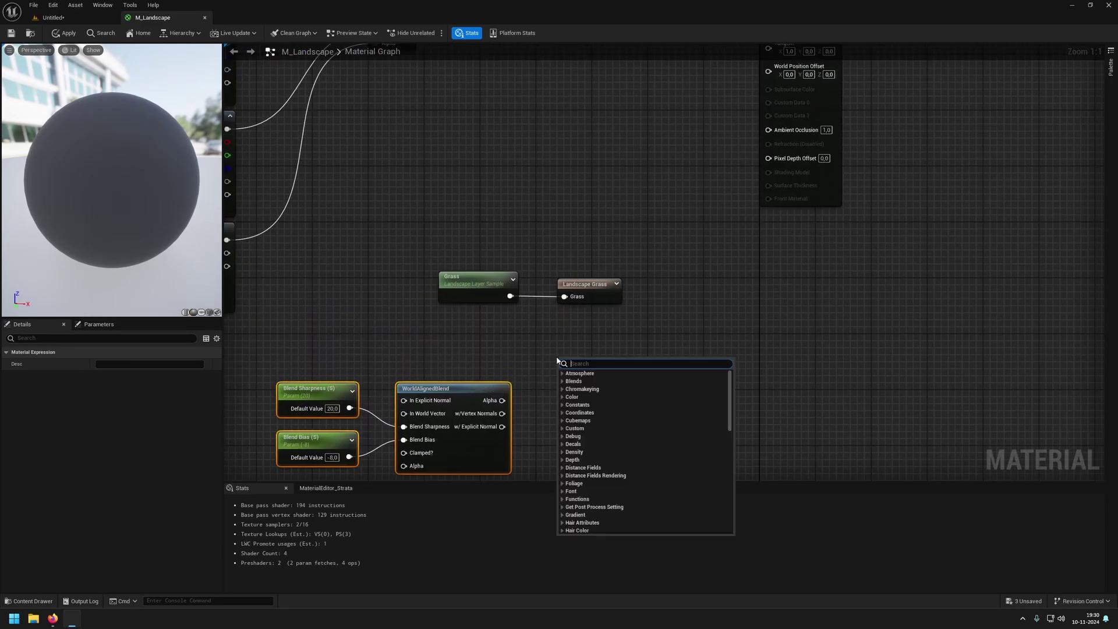
{"action": "type", "text": "if"}
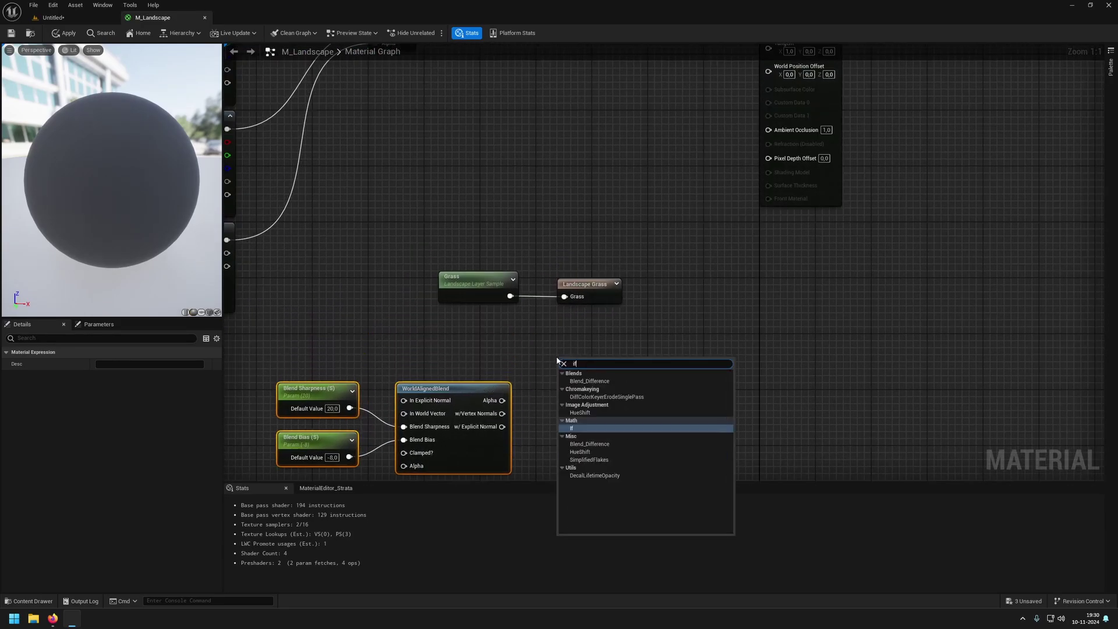
{"action": "left_click", "coordinate": [595, 431]}
{"action": "left_click_drag", "start_coordinate": [581, 291], "coordinate": [749, 295]}
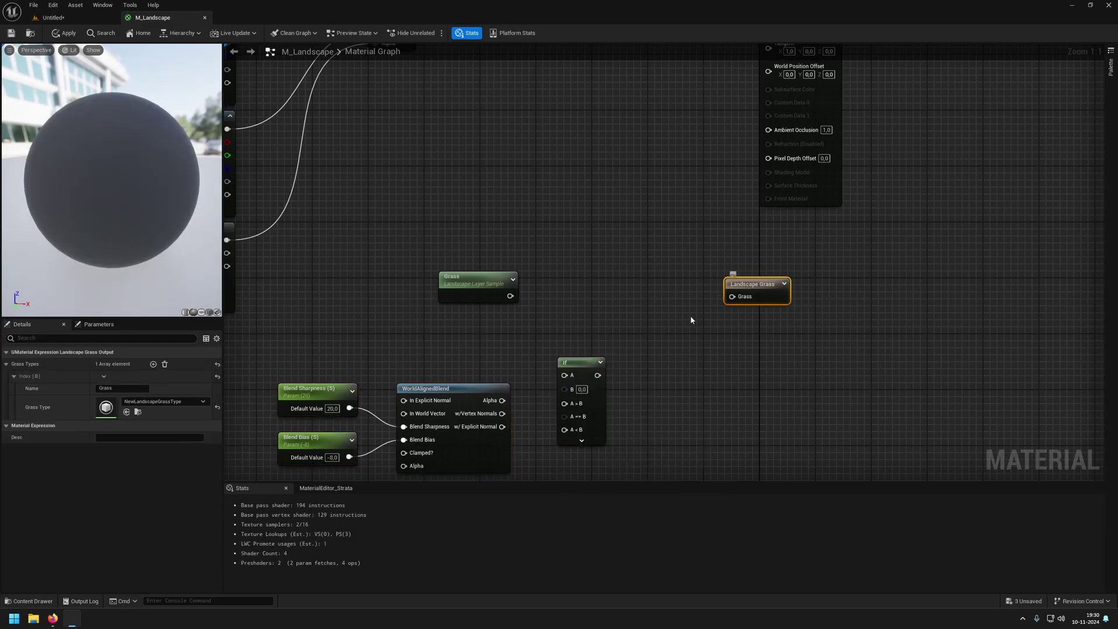
Connect the If node's output to the Landscape Grass node's Grass input and place the If node beside it.
{"action": "left_click_drag", "start_coordinate": [631, 370], "coordinate": [732, 296]}
{"action": "left_click_drag", "start_coordinate": [585, 372], "coordinate": [680, 292]}
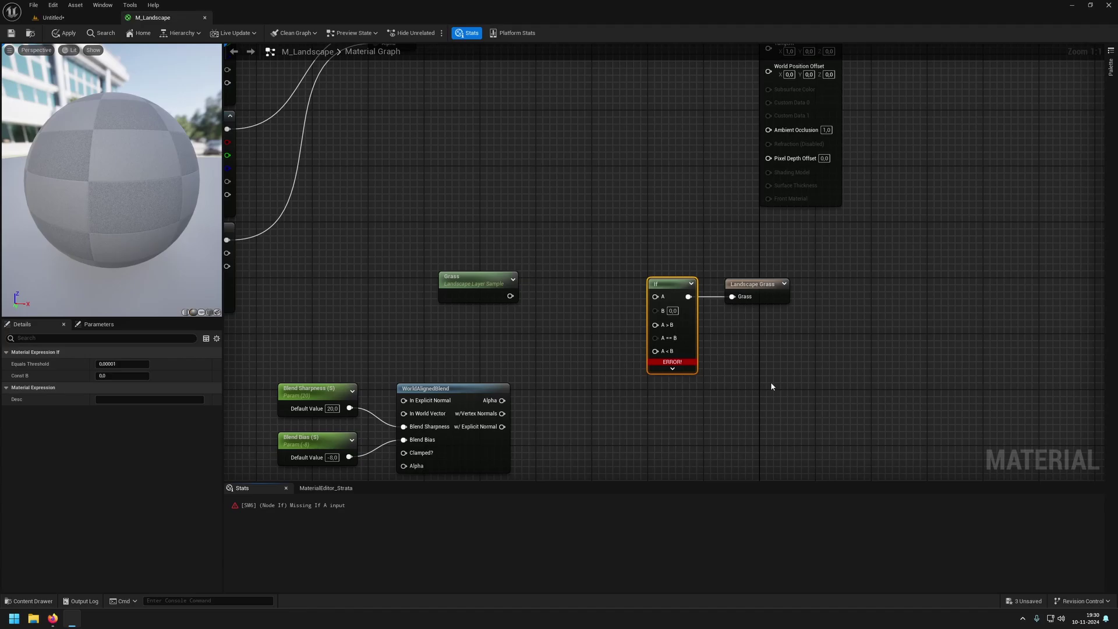
Feed the copied WorldAlignedBlend's Alpha output into the If node's A input and set B to 0.8.
{"action": "right_click_drag", "start_coordinate": [771, 382], "coordinate": [744, 350]}
{"action": "right_click_drag", "start_coordinate": [489, 381], "coordinate": [455, 402]}
{"action": "left_click_drag", "start_coordinate": [442, 389], "coordinate": [594, 285]}
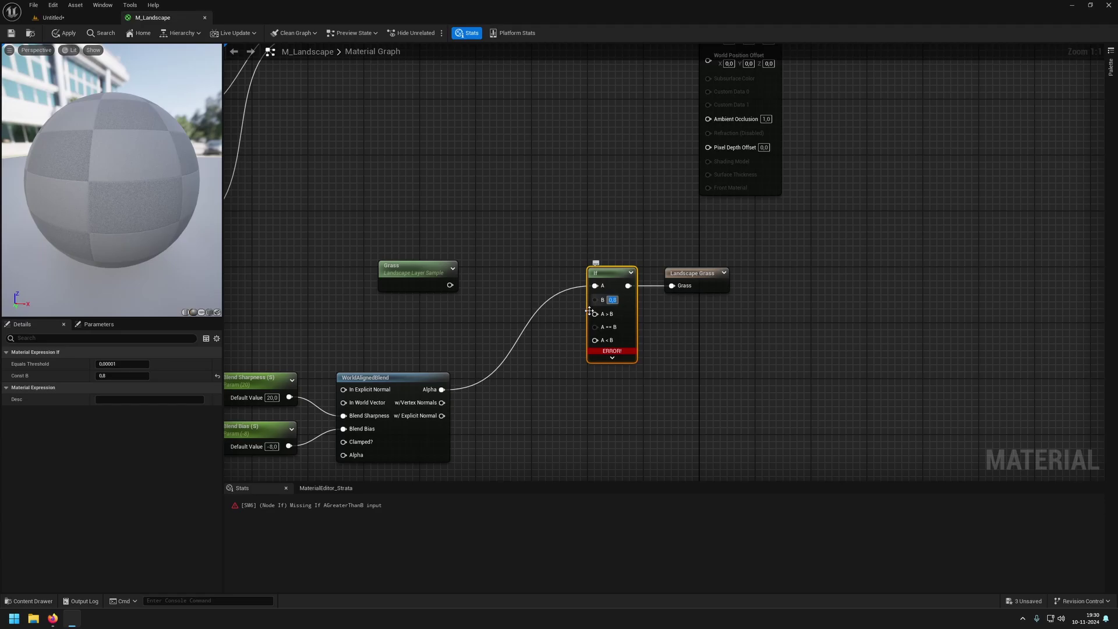
Connect the Grass layer sample to the If node's A > B input, and a new constant of 0 to A == B and A < B.
{"action": "right_click_drag", "start_coordinate": [533, 319], "coordinate": [439, 288]}
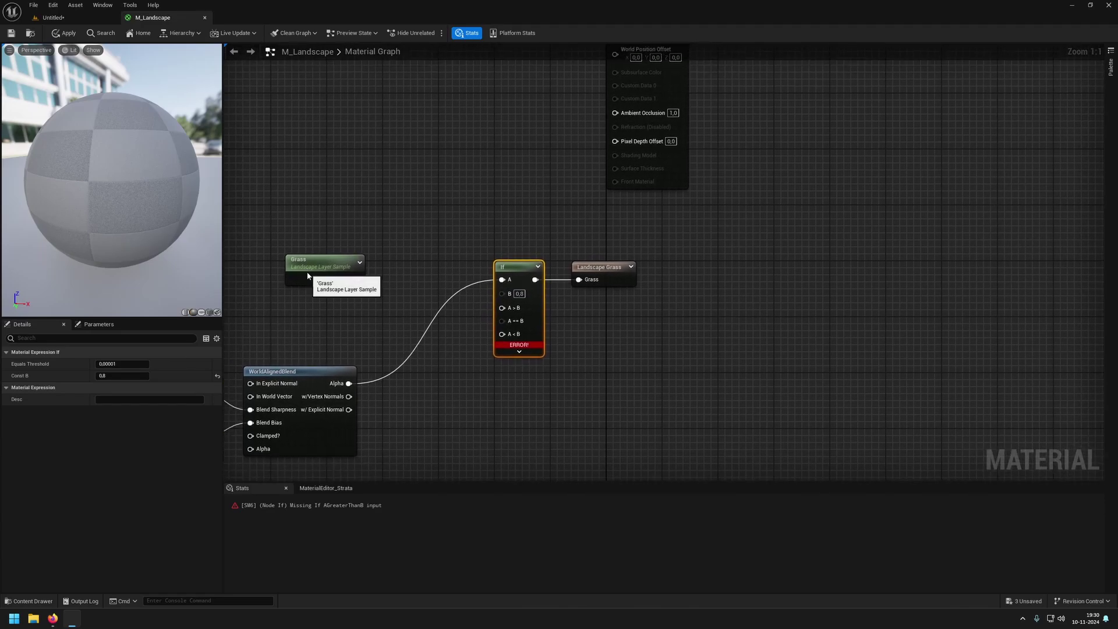
{"action": "left_click_drag", "start_coordinate": [308, 276], "coordinate": [505, 308]}
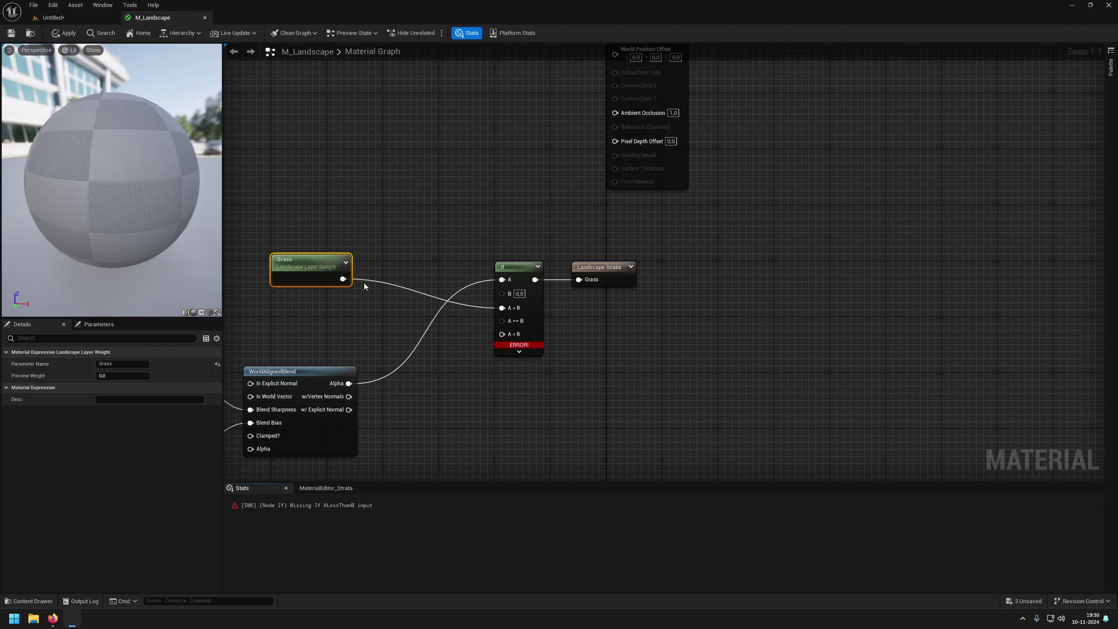
{"action": "left_click", "coordinate": [310, 314]}
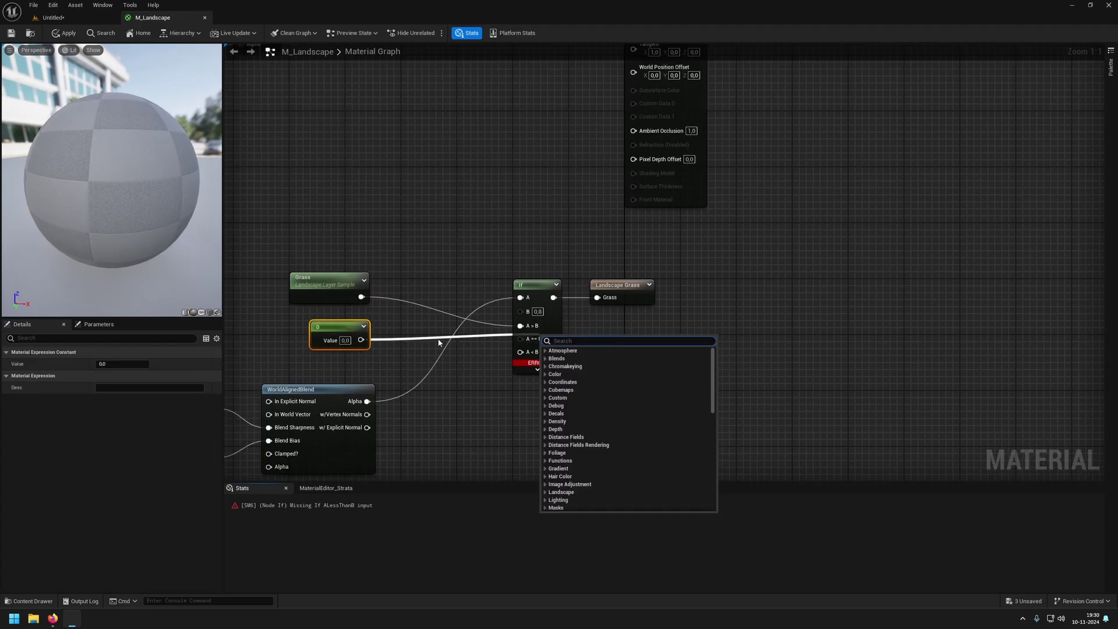
{"action": "left_click_drag", "start_coordinate": [360, 340], "coordinate": [539, 340]}
{"action": "left_click_drag", "start_coordinate": [360, 340], "coordinate": [535, 353]}
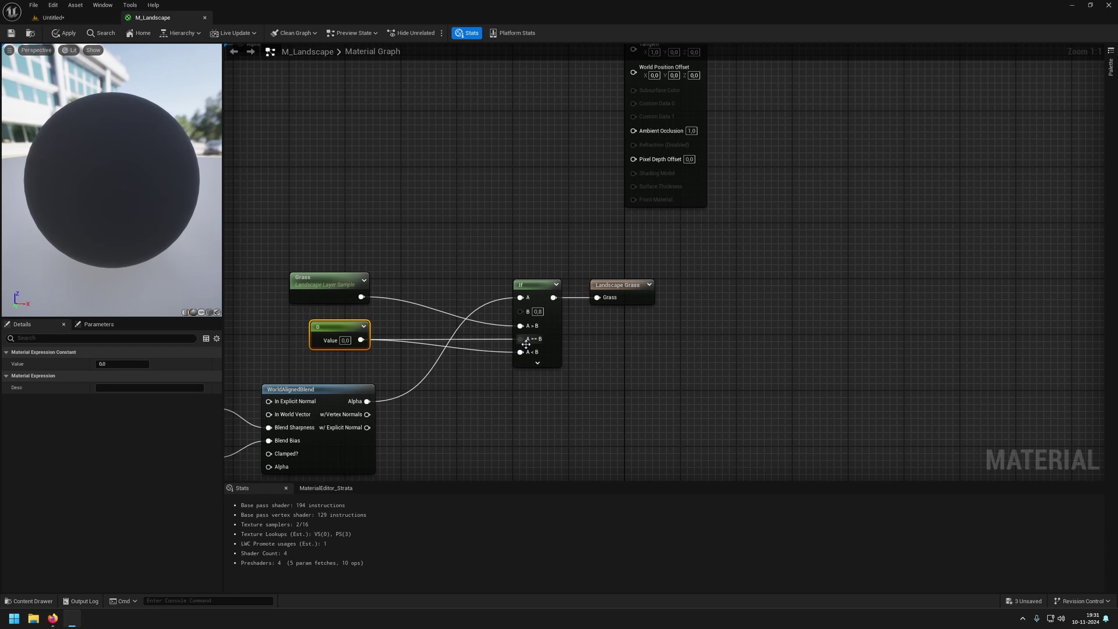
Apply the M_Landscape changes and return to the level to inspect grass coverage on the steep hillside.
{"action": "left_click", "coordinate": [64, 34]}
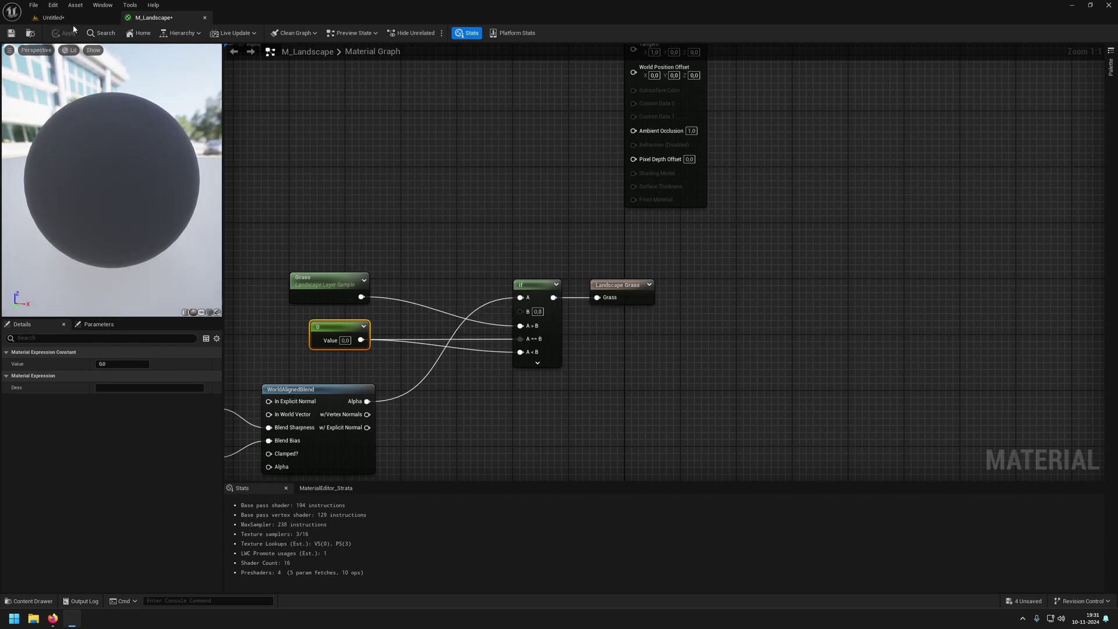
{"action": "left_click", "coordinate": [71, 21]}
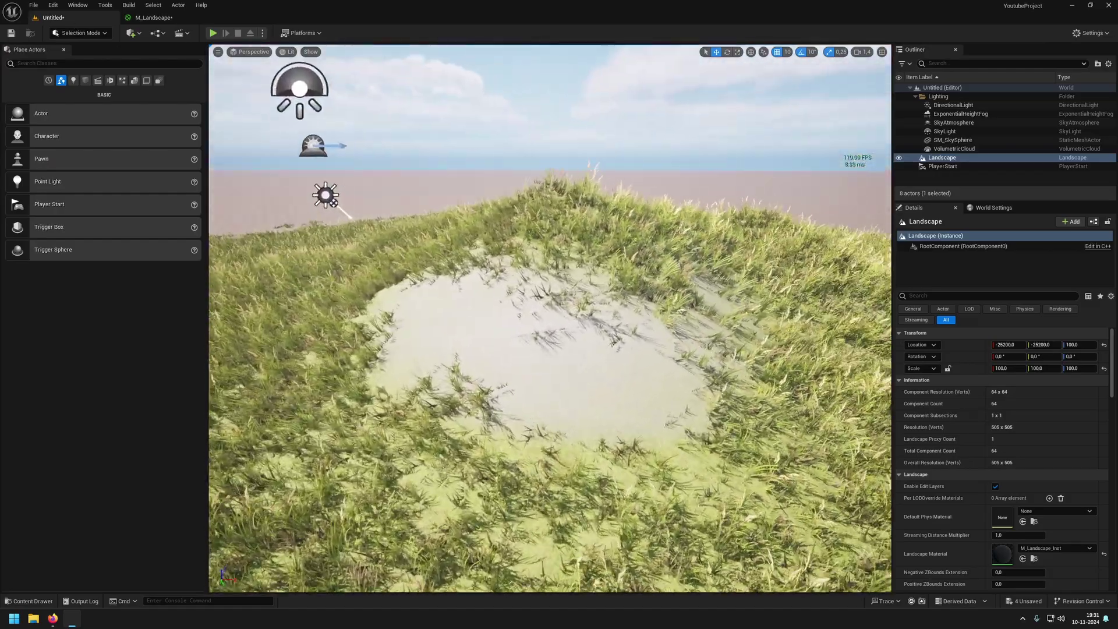
{"action": "right_click_drag", "start_coordinate": [549, 318], "coordinate": [495, 297]}
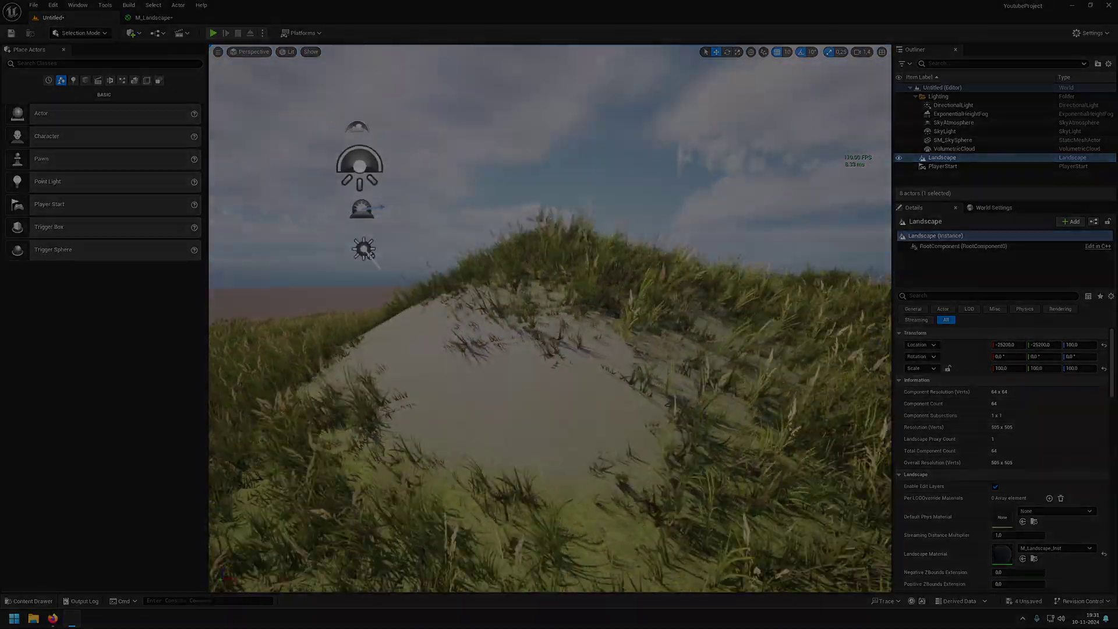